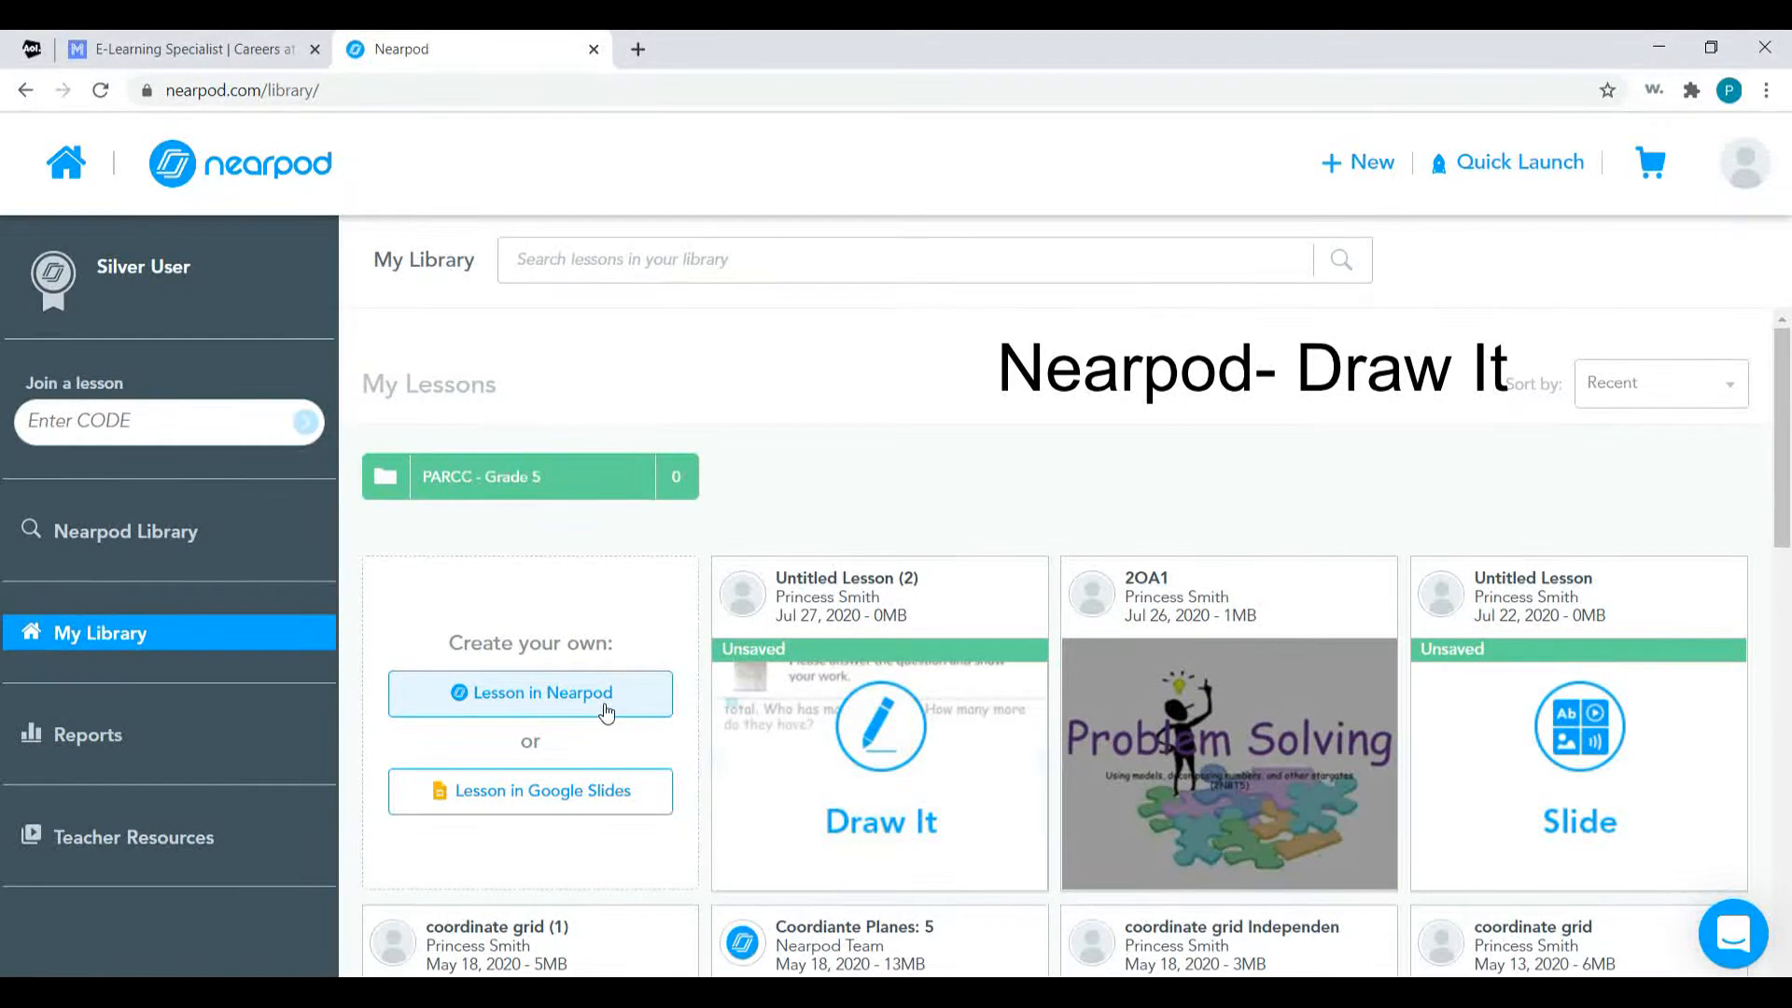
# Create a new Nearpod lesson and add a Draw It activity as its first slide.
pyautogui.rightClick(607, 711)
pyautogui.click(607, 711)
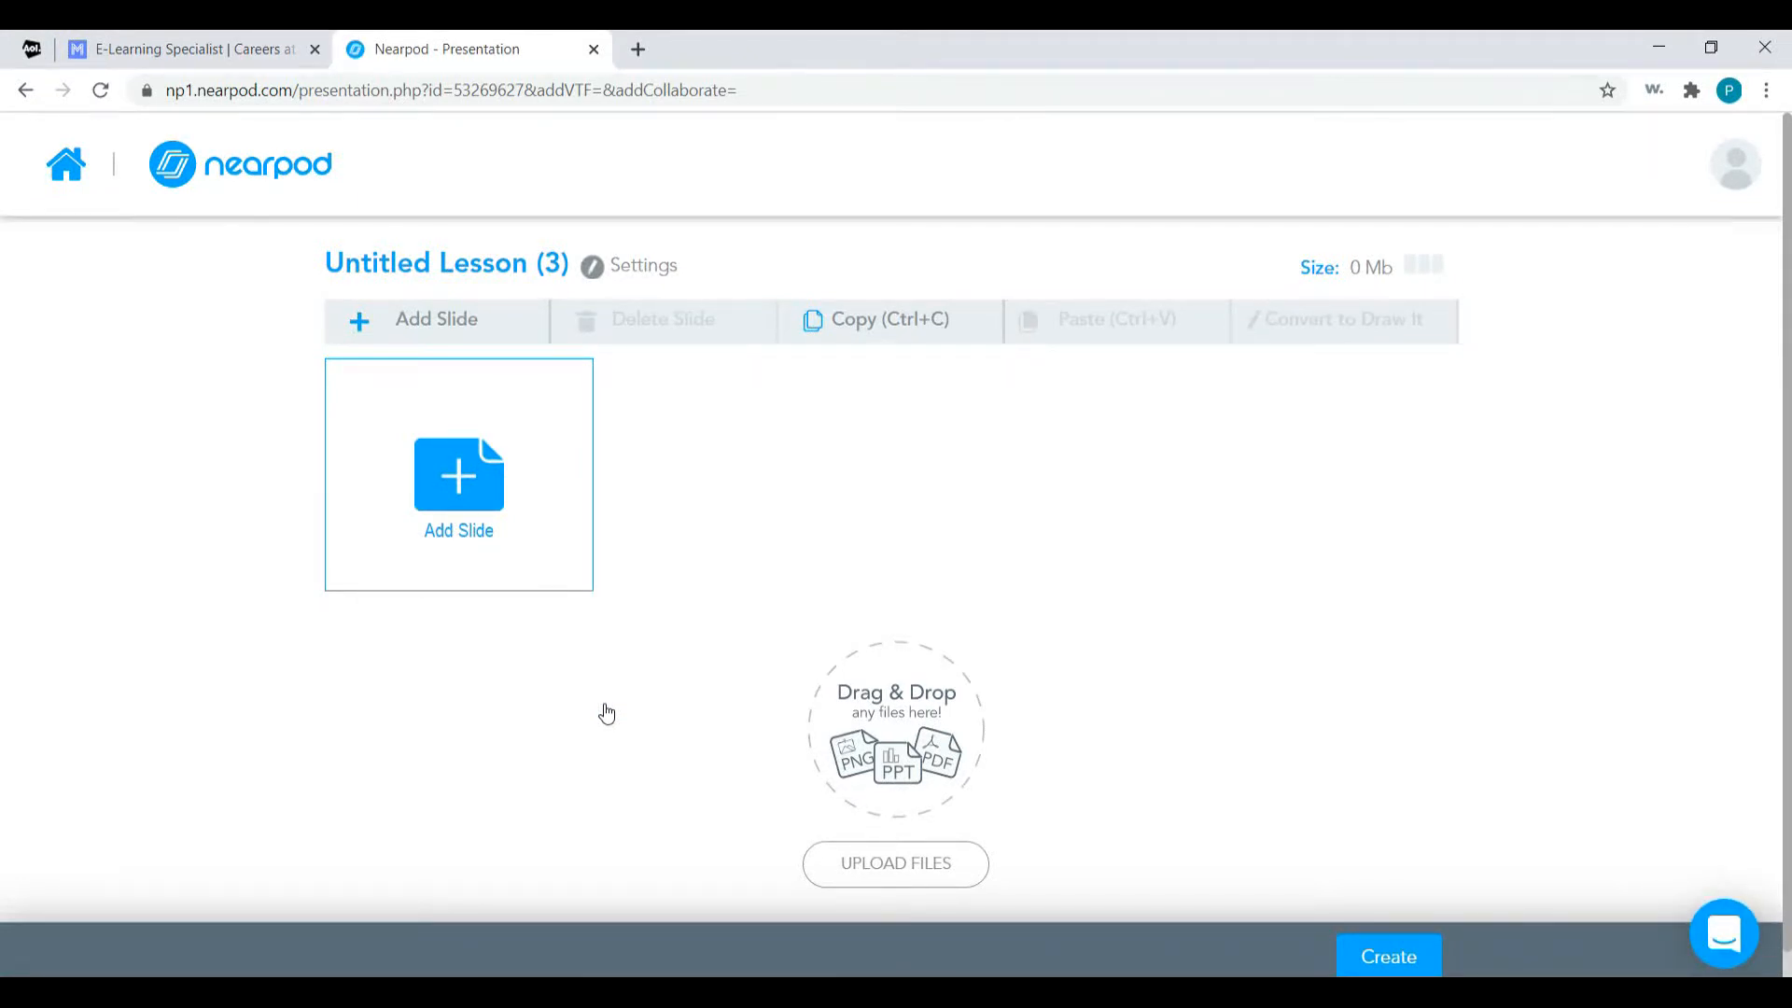
pyautogui.click(472, 504)
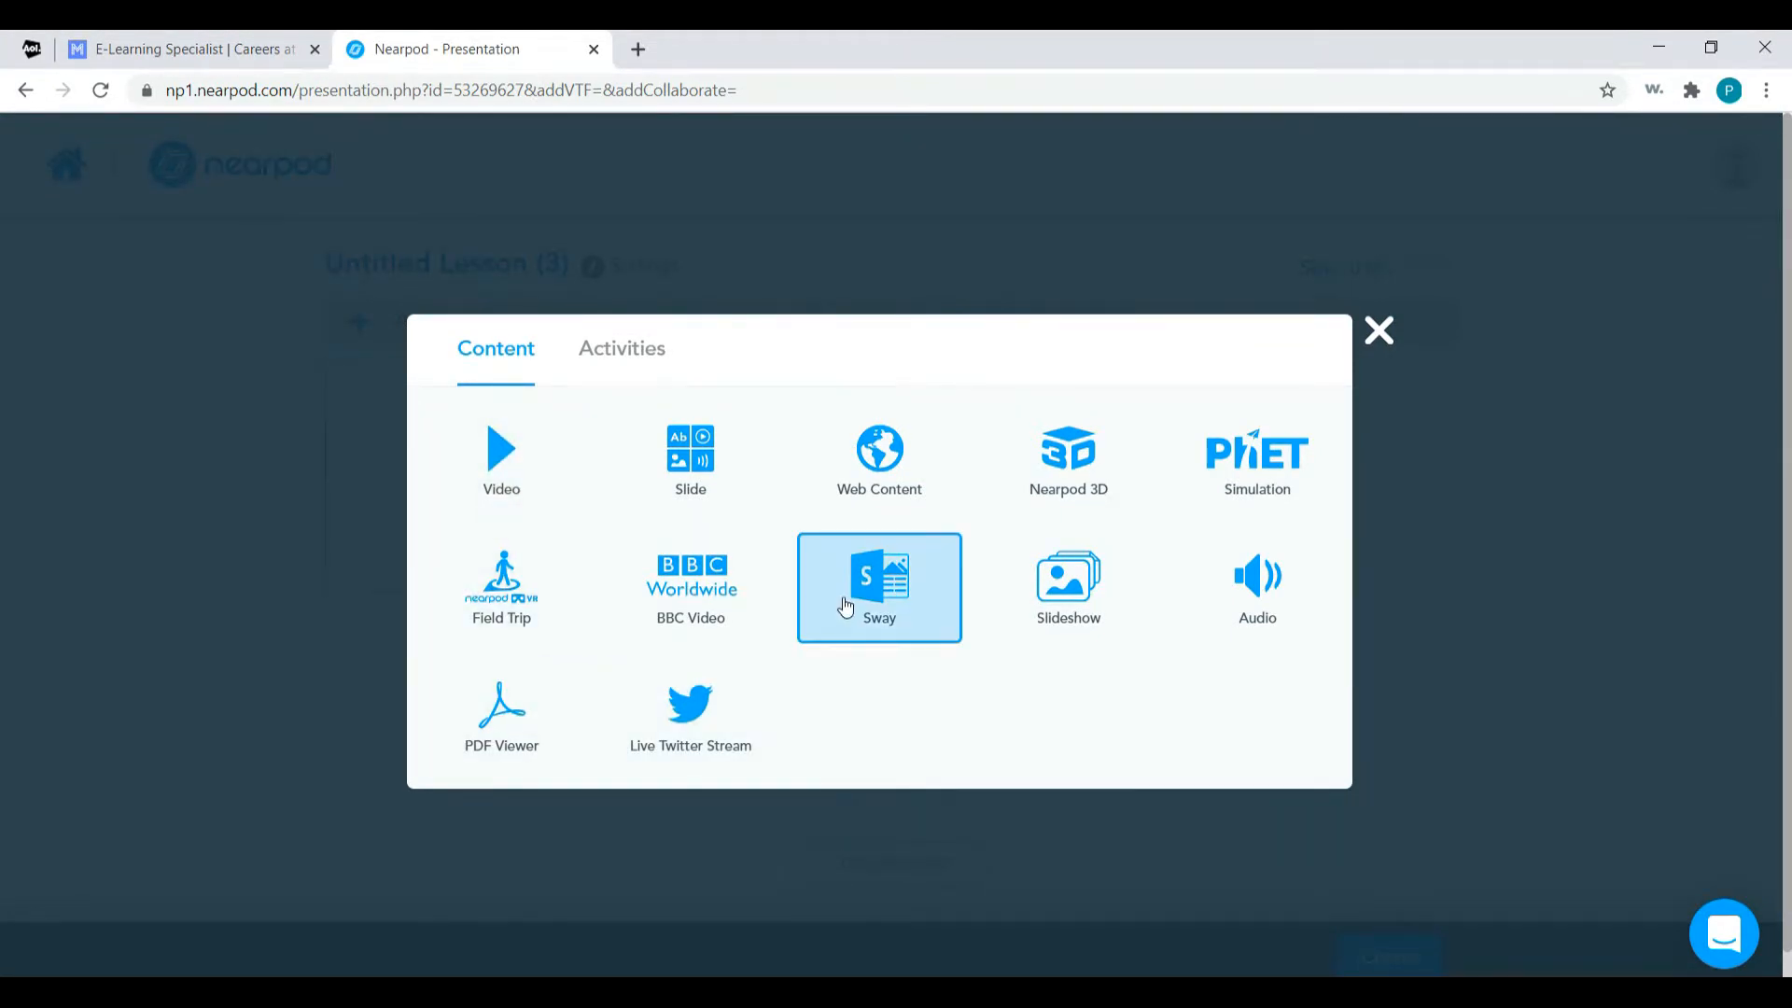
pyautogui.click(640, 355)
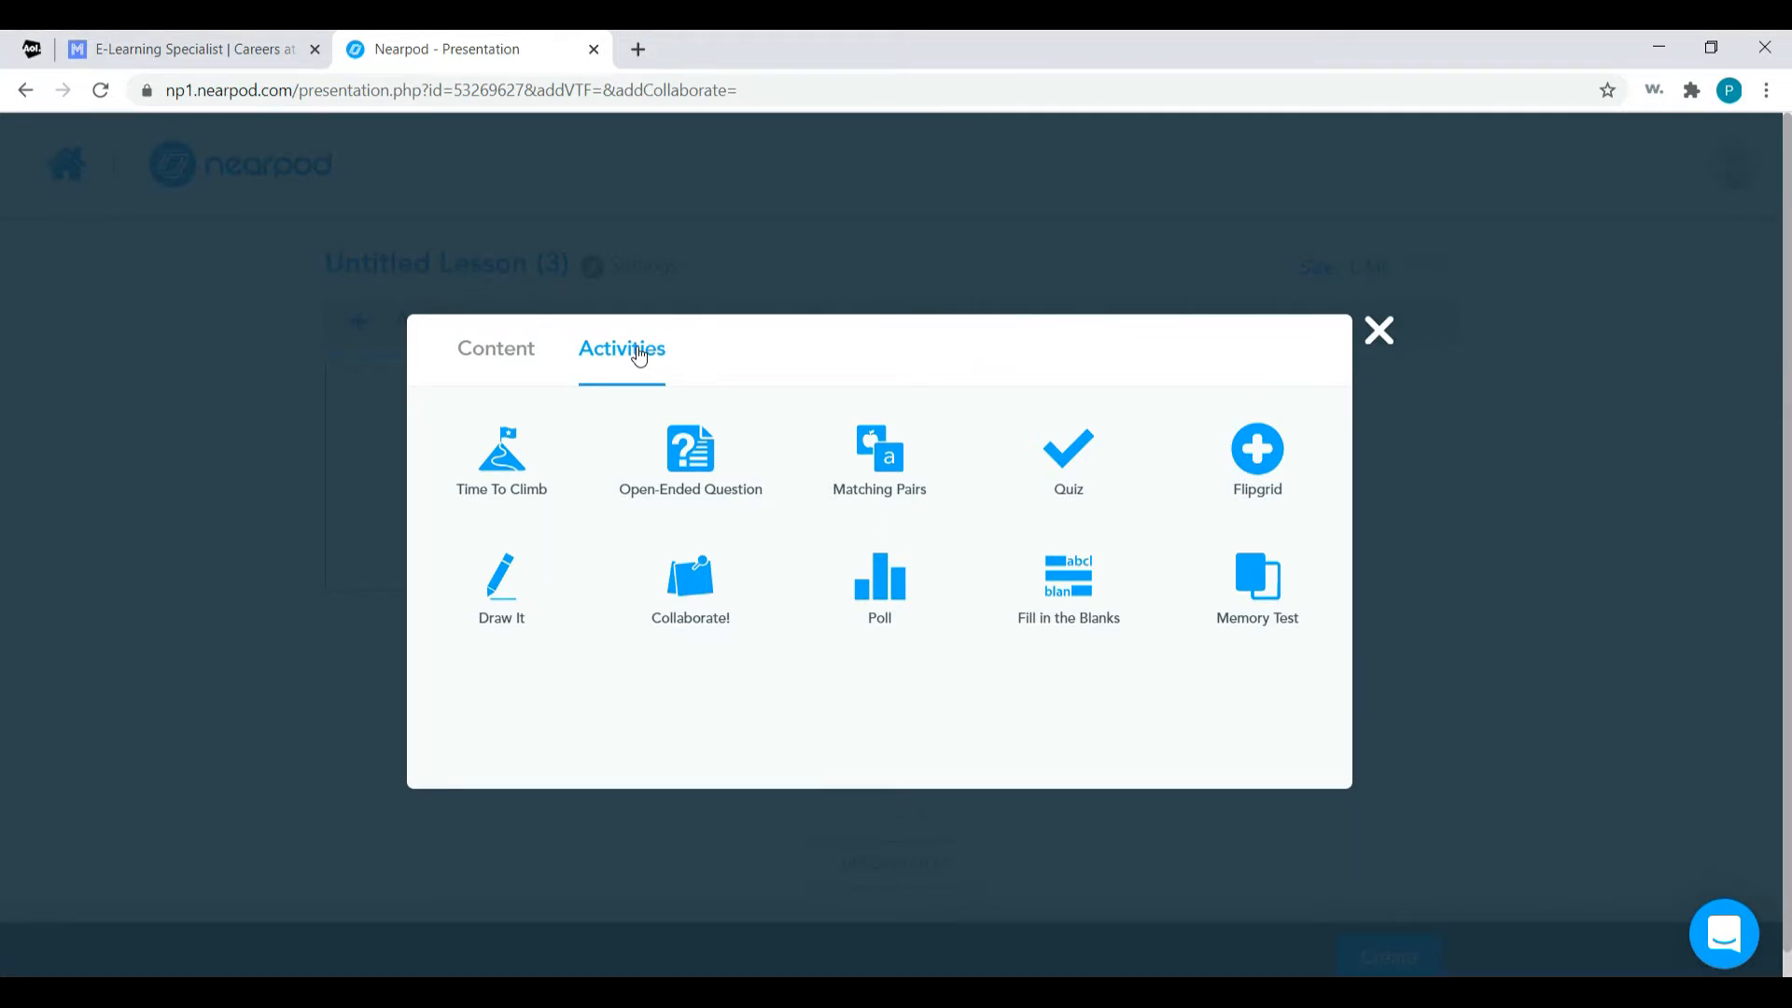
pyautogui.click(512, 616)
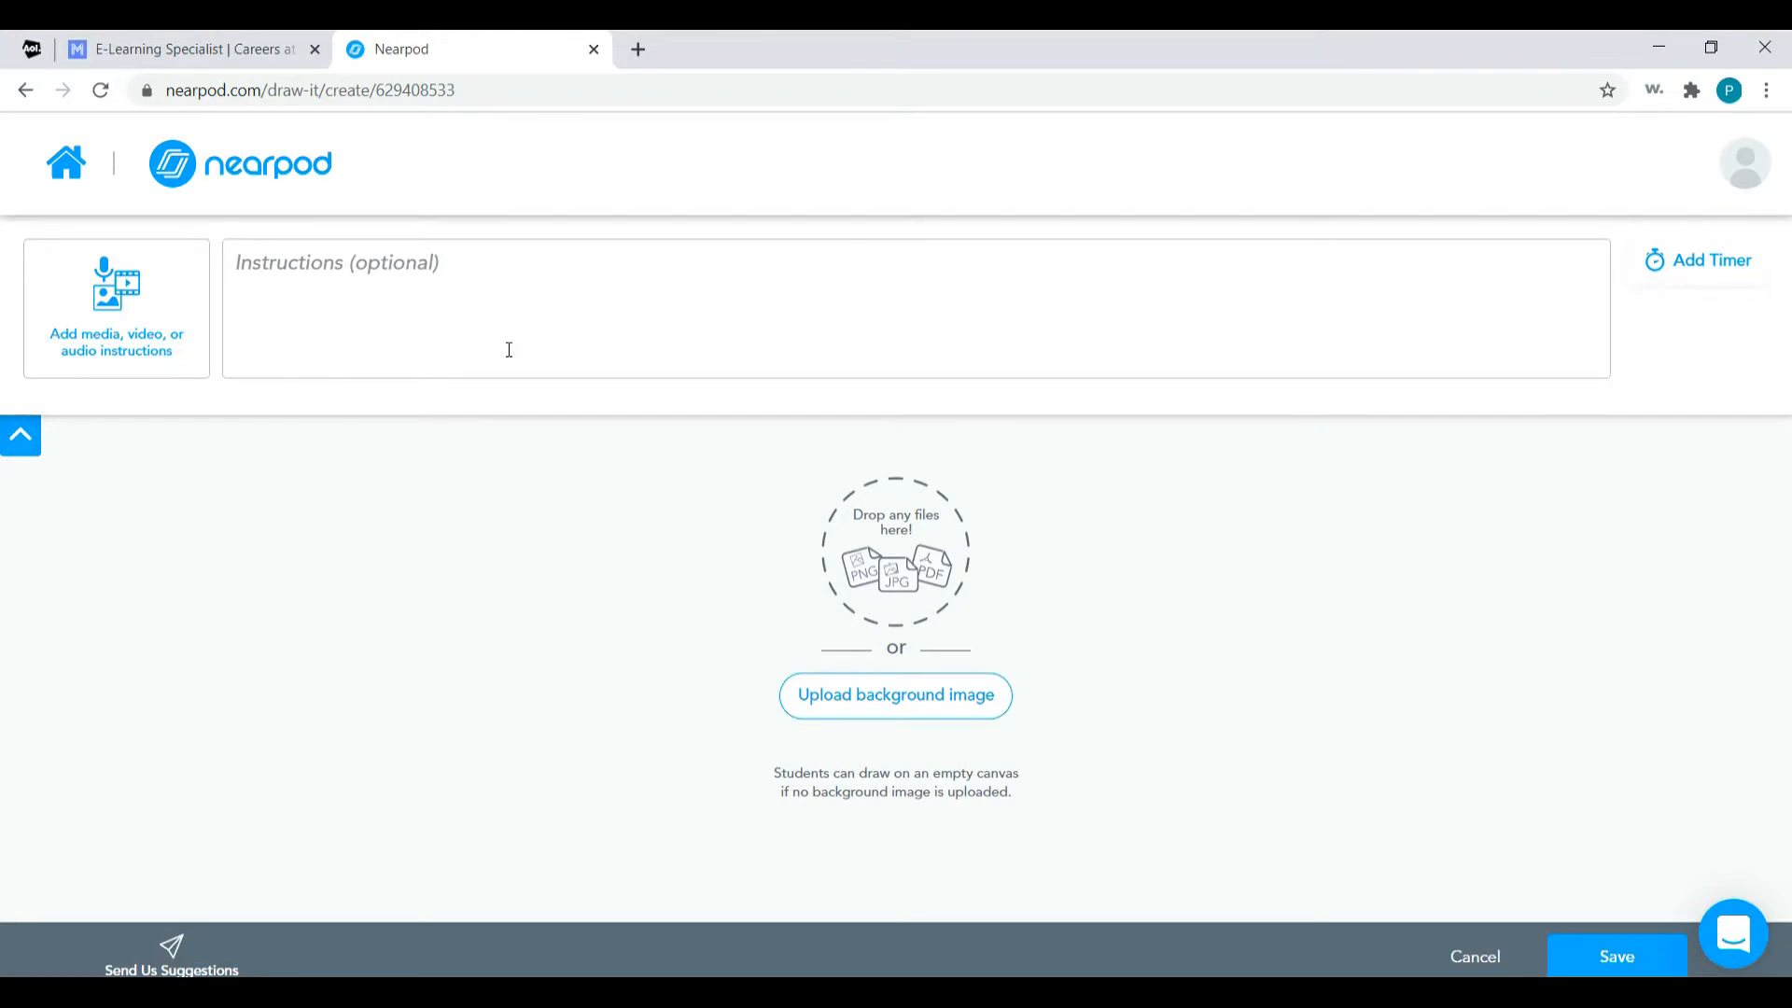
# Paste the copied sticker word problem as the Draw It activity's instructions and save the slide.
pyautogui.click(555, 313)
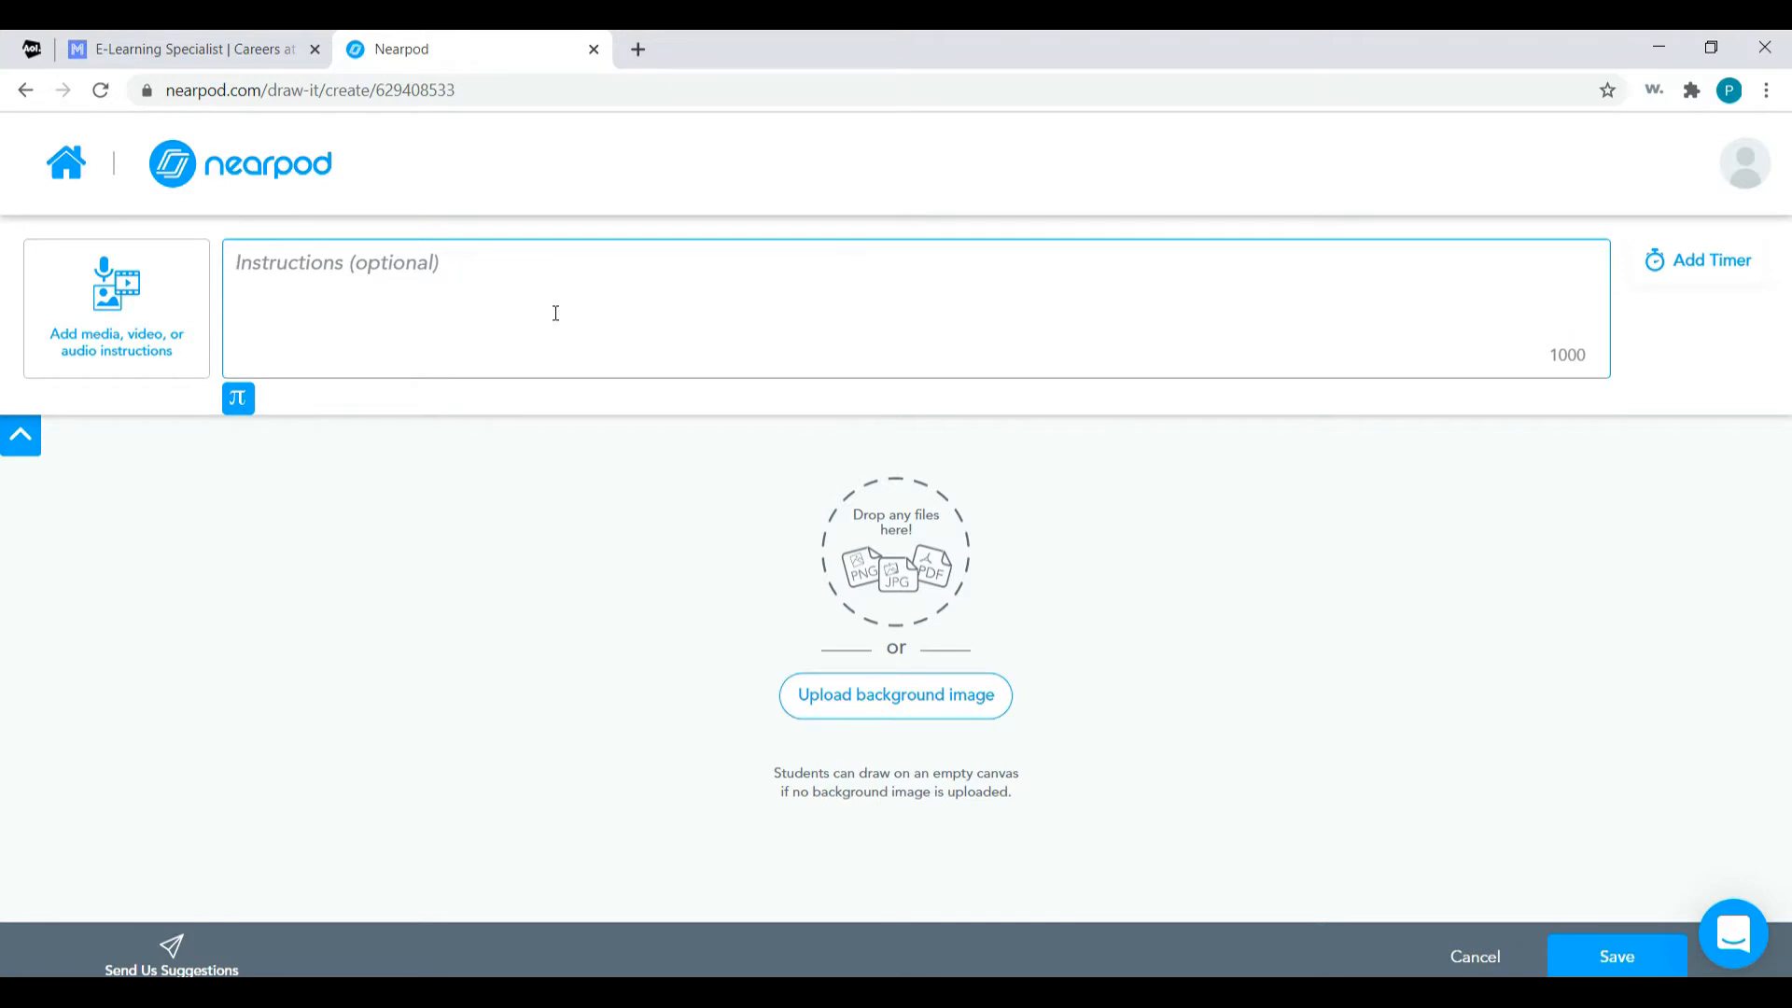
pyautogui.write('Jake had 41 stickers in his book, 14 in his desk, and 26 under his bed. Sara has 50 stickers total. Who has more stickers? How many more do they have?')
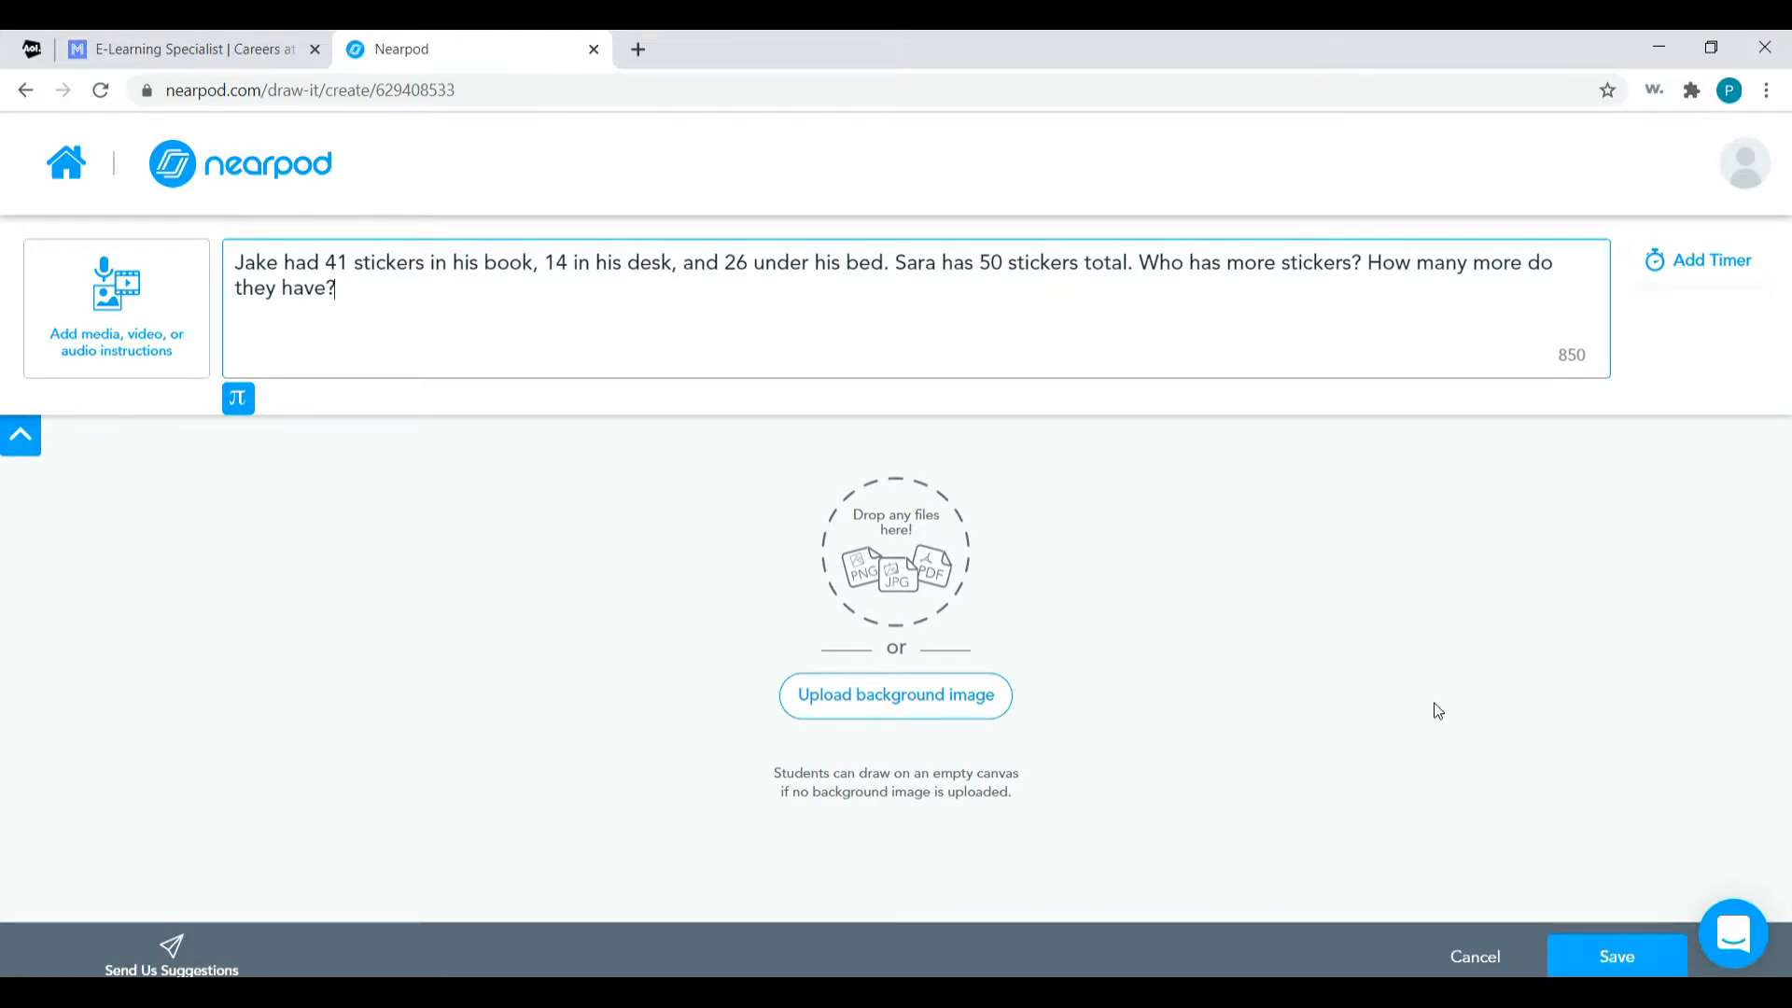
pyautogui.click(1604, 948)
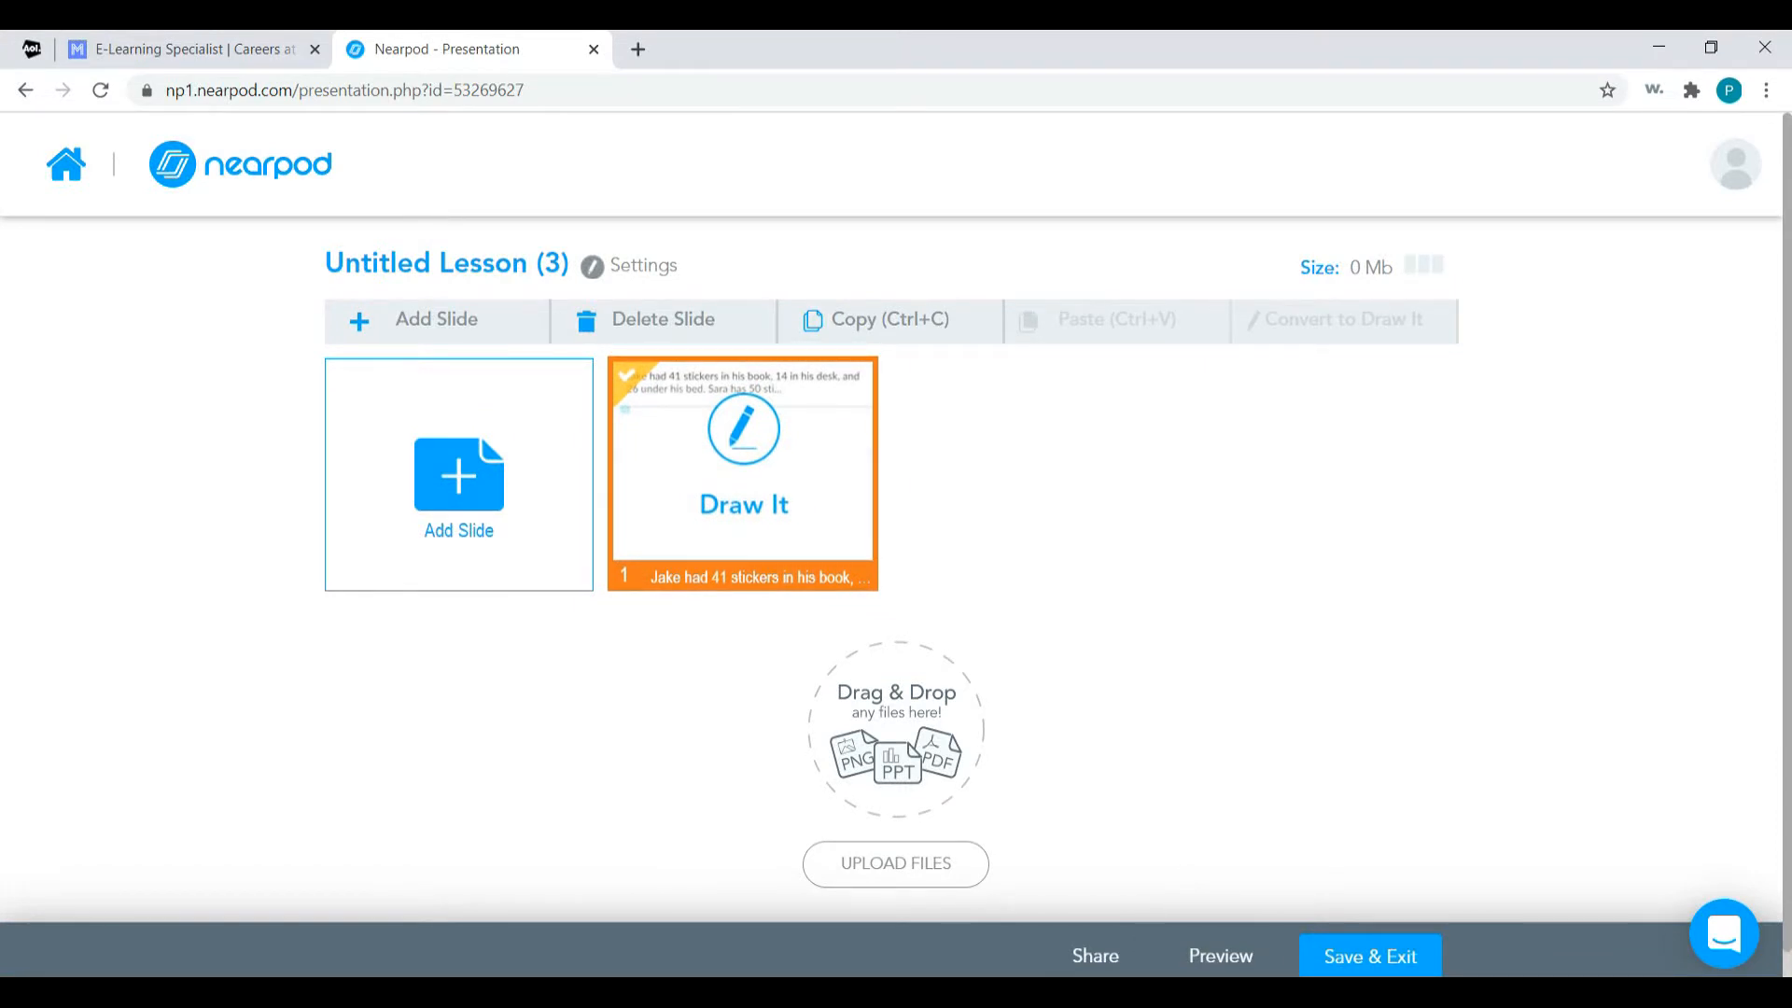
# Preview the lesson as a student and handwrite 37 and a looping line on the drawing canvas.
pyautogui.click(1238, 962)
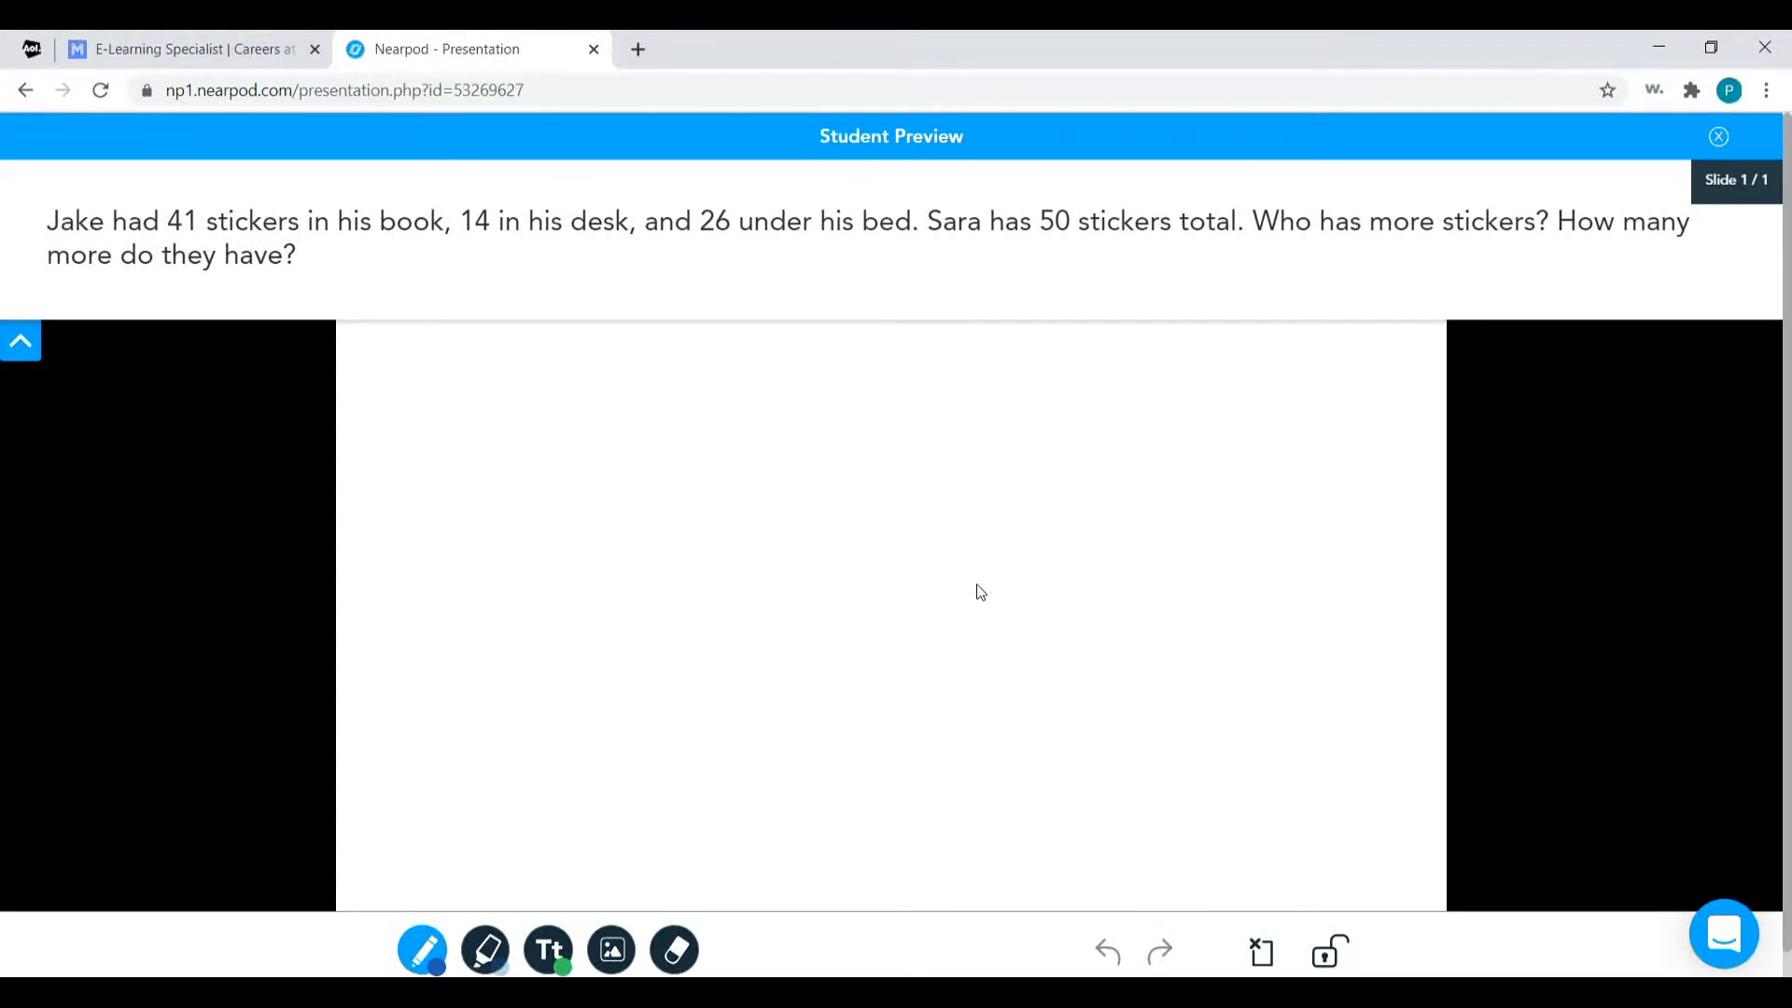
pyautogui.moveTo(451, 280); pyautogui.dragTo(441, 429)
pyautogui.moveTo(548, 336)
pyautogui.mouseDown()
pyautogui.moveTo(607, 287)
pyautogui.moveTo(661, 434)
pyautogui.mouseUp()
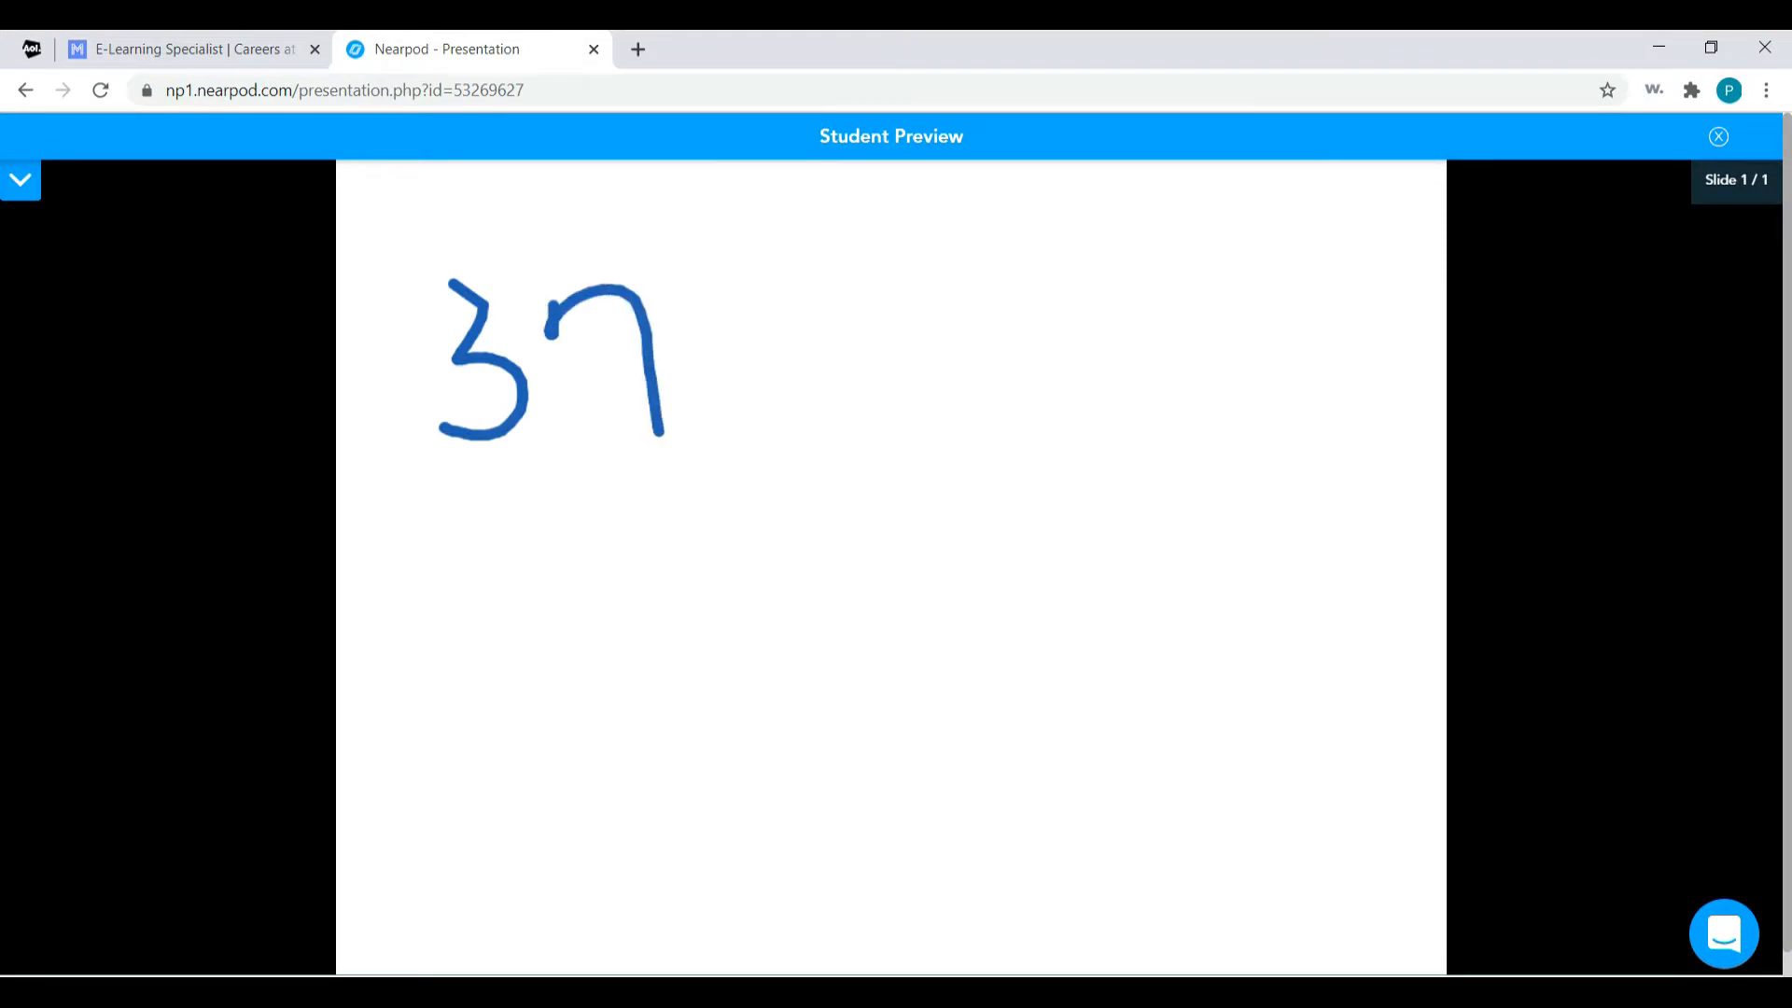
pyautogui.moveTo(778, 361)
pyautogui.mouseDown()
pyautogui.moveTo(971, 357)
pyautogui.moveTo(1176, 556)
pyautogui.moveTo(1287, 574)
pyautogui.mouseUp()
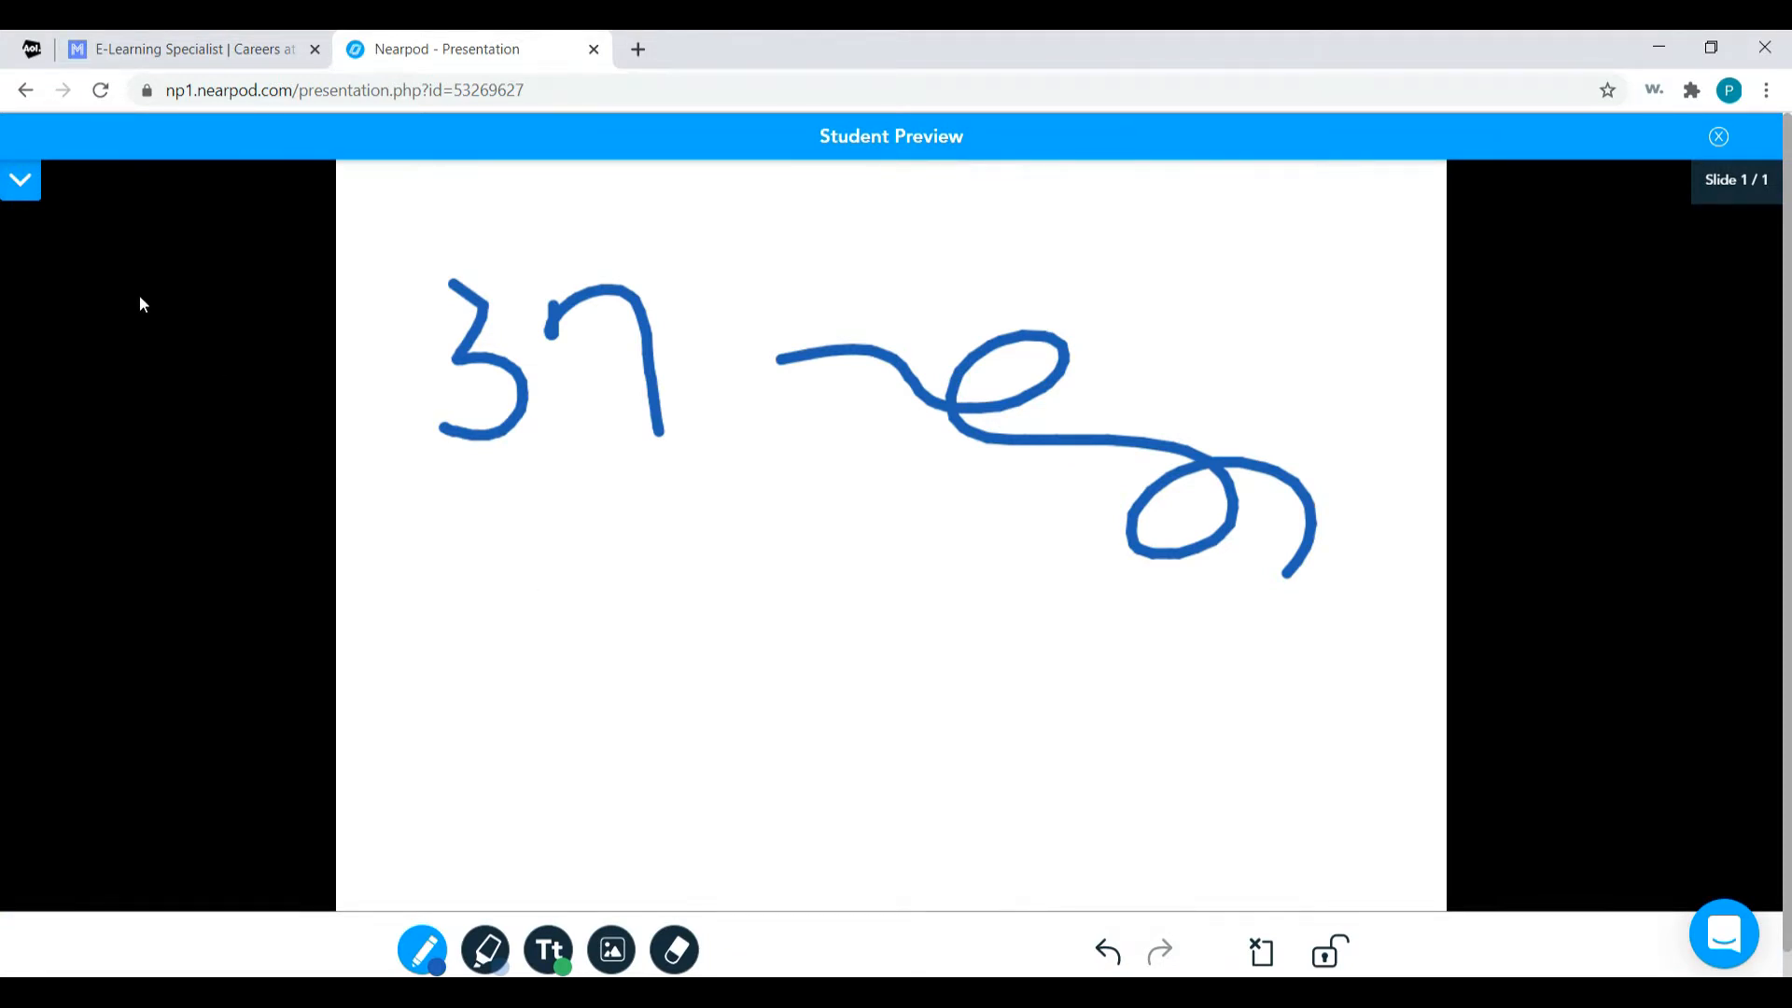
# Test drawing a second looping line with the question expanded in the preview, then collapse the question and close the preview.
pyautogui.click(20, 182)
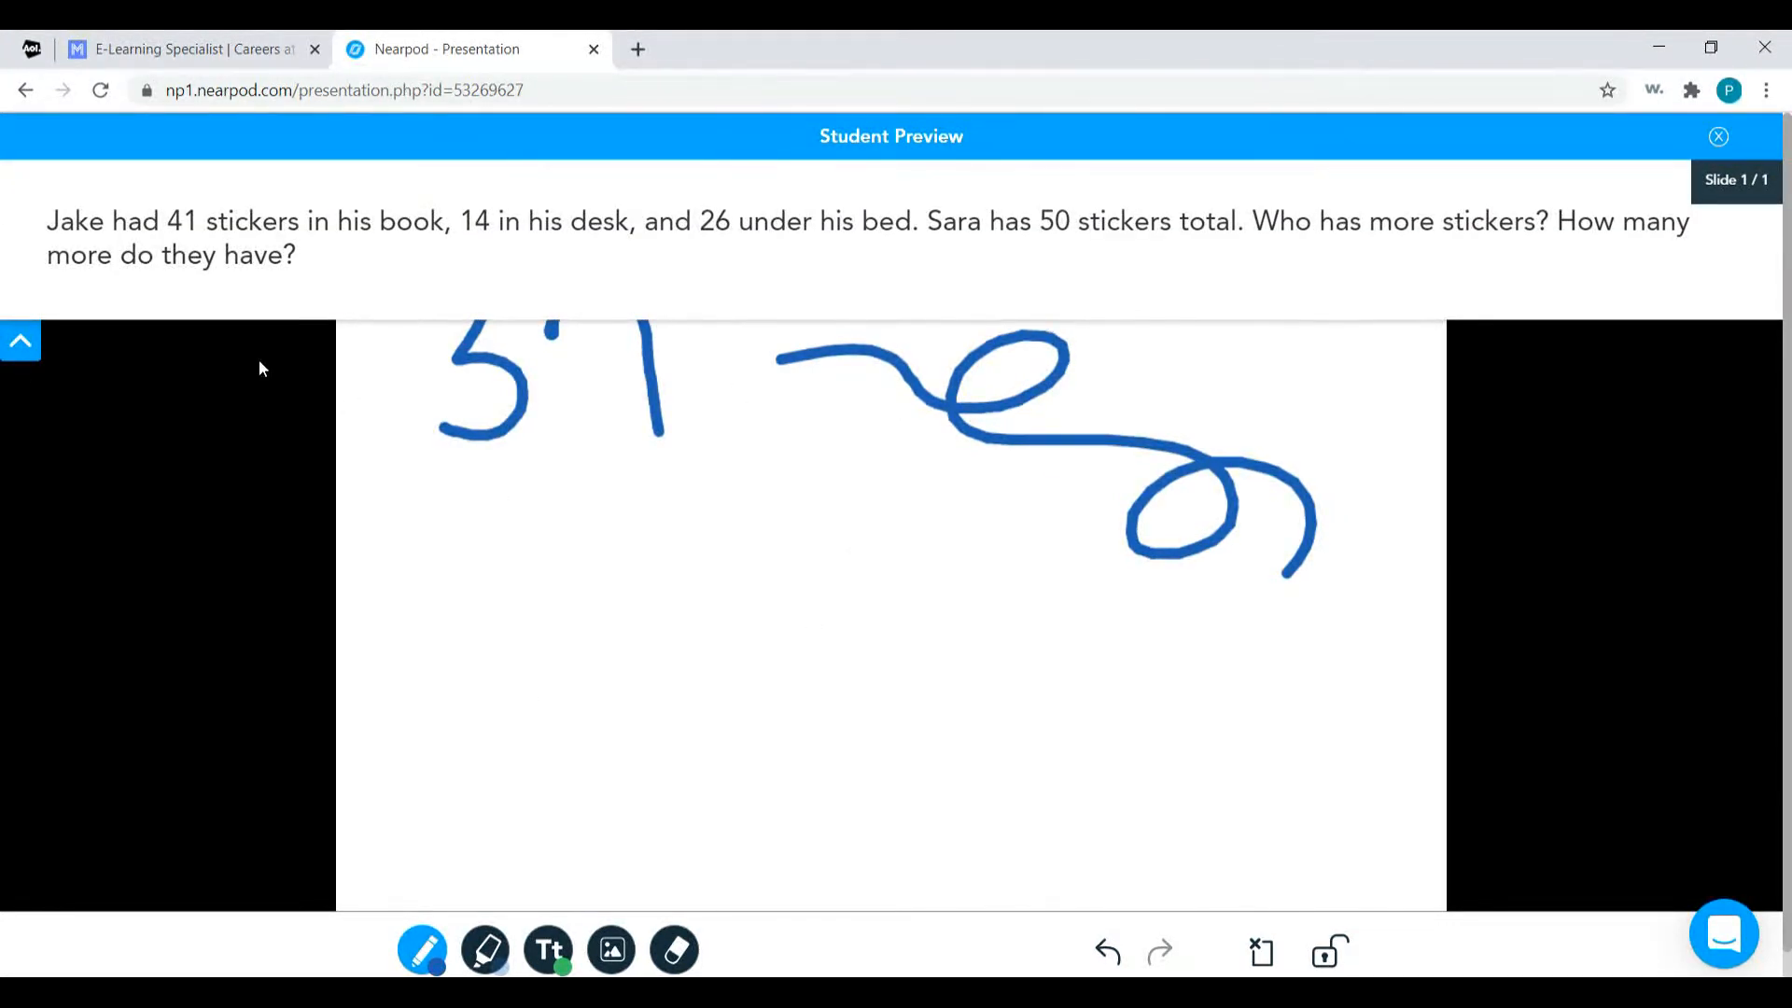
pyautogui.moveTo(498, 549)
pyautogui.mouseDown()
pyautogui.moveTo(747, 644)
pyautogui.moveTo(990, 574)
pyautogui.moveTo(1195, 583)
pyautogui.mouseUp()
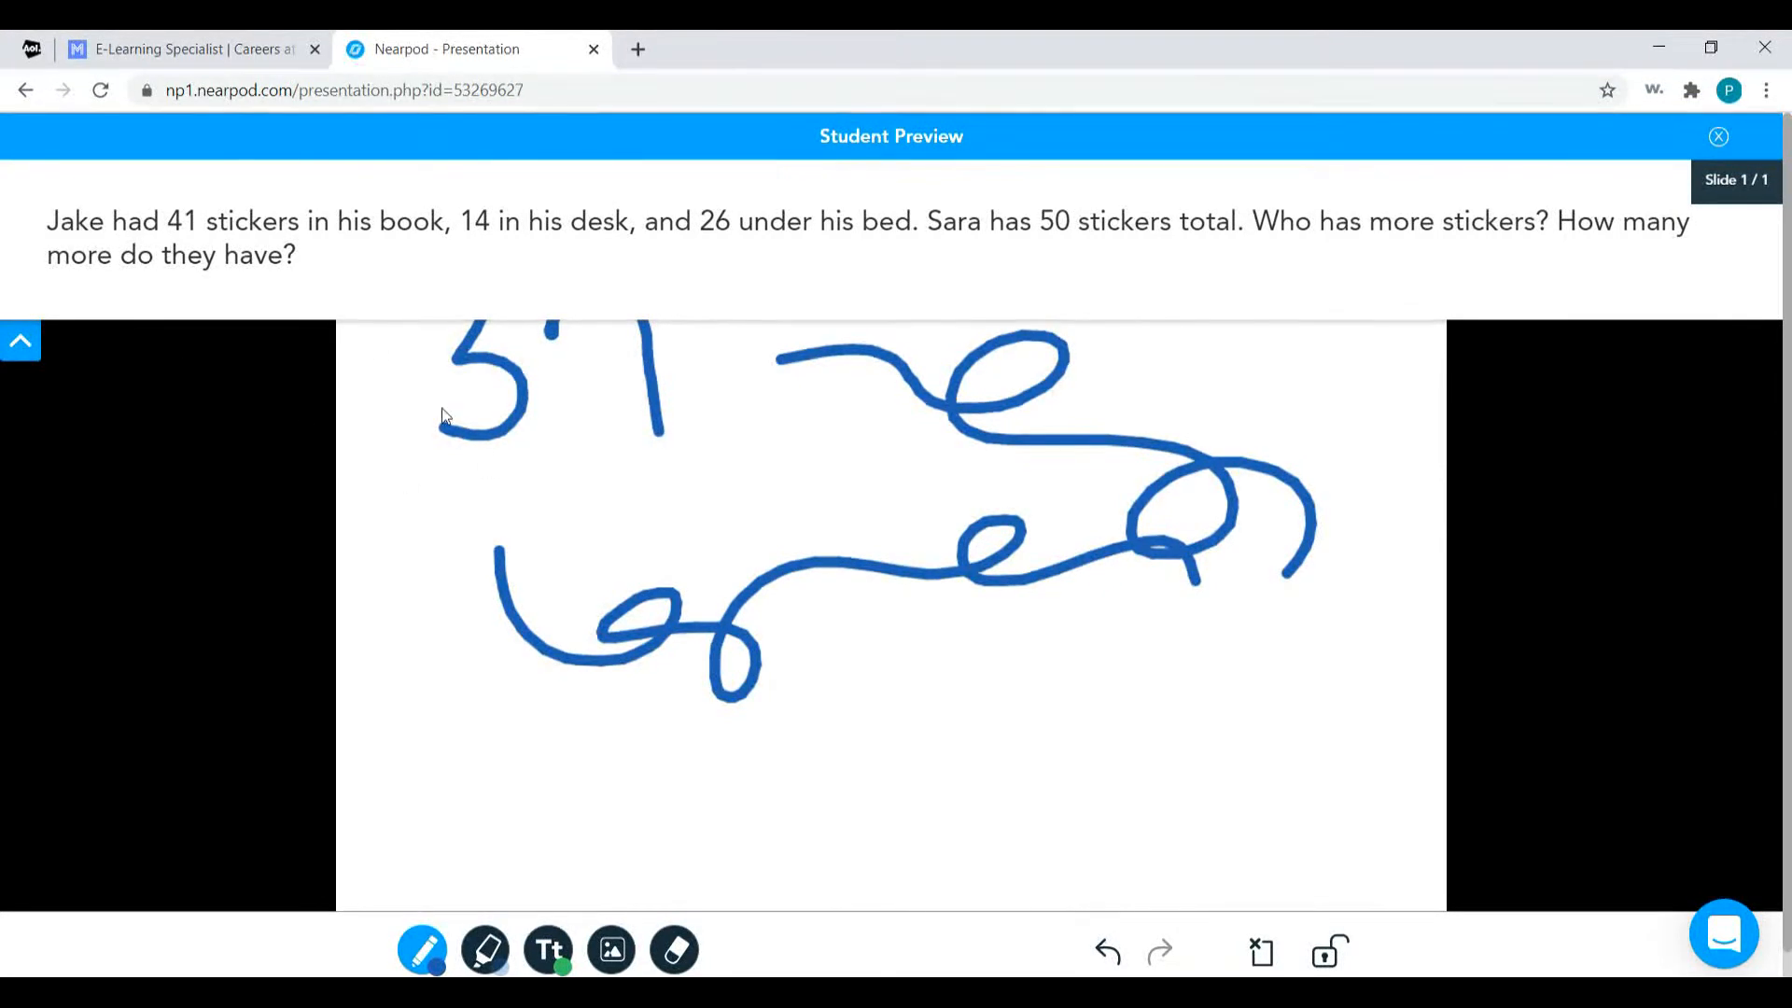
pyautogui.click(20, 342)
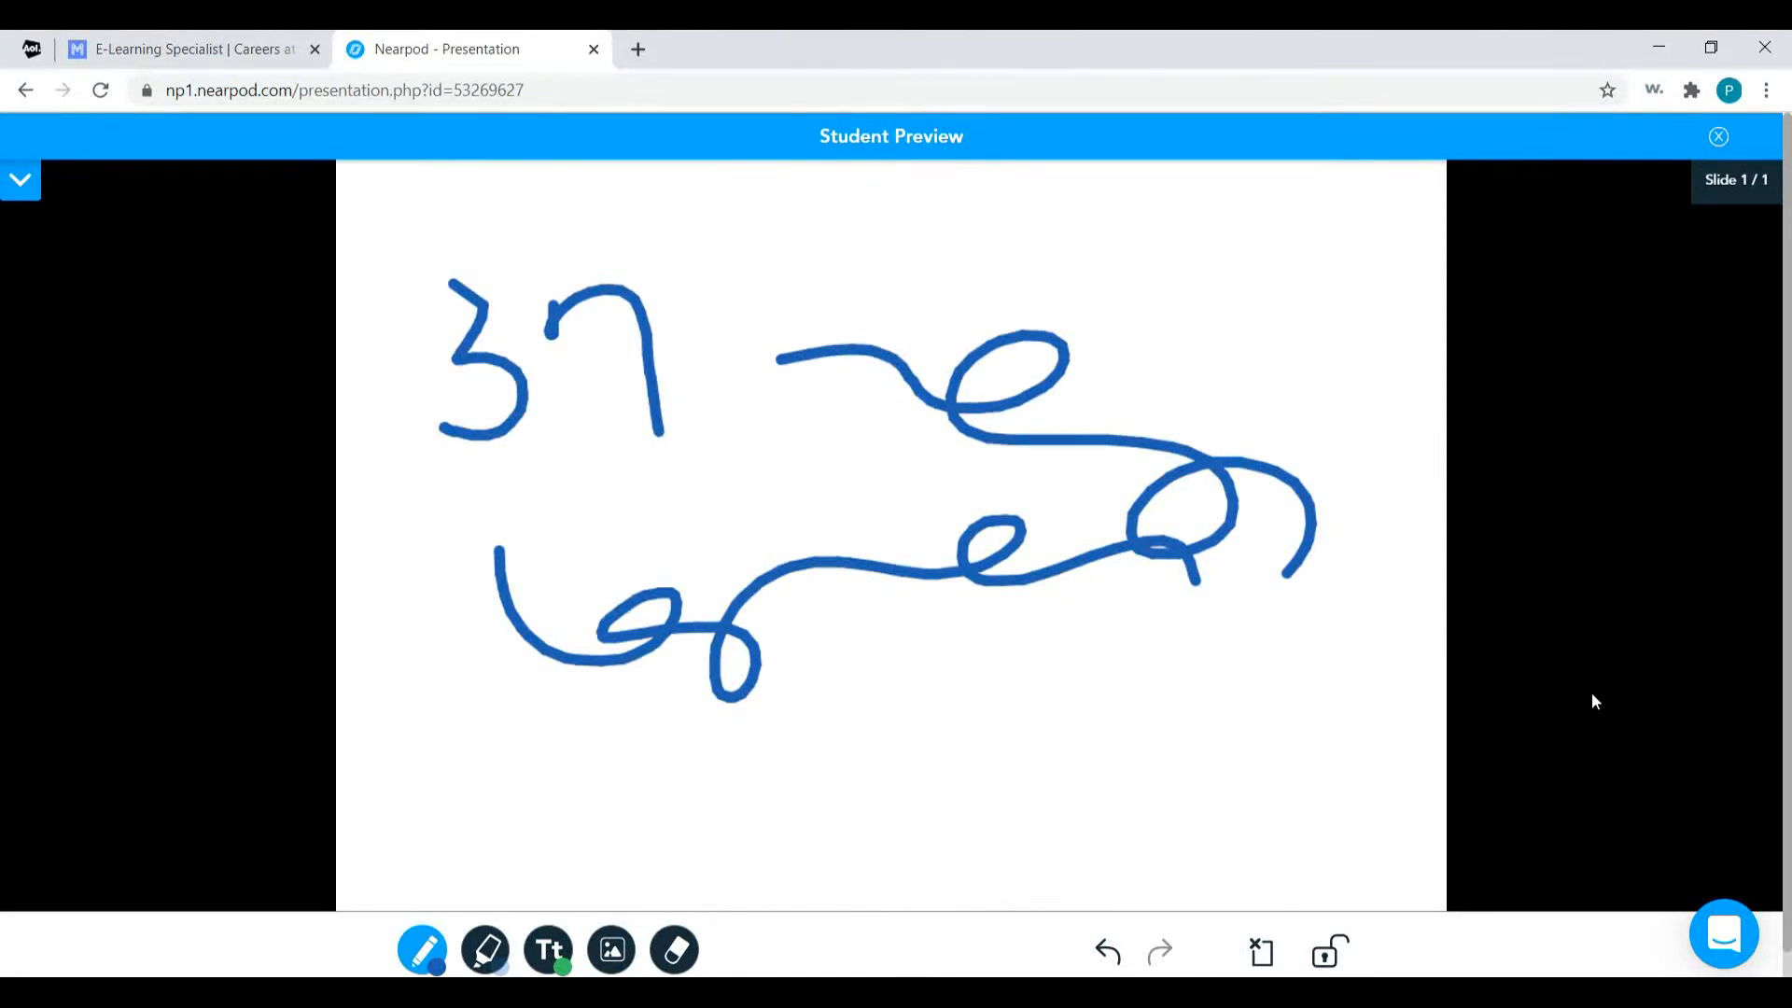
pyautogui.click(1718, 137)
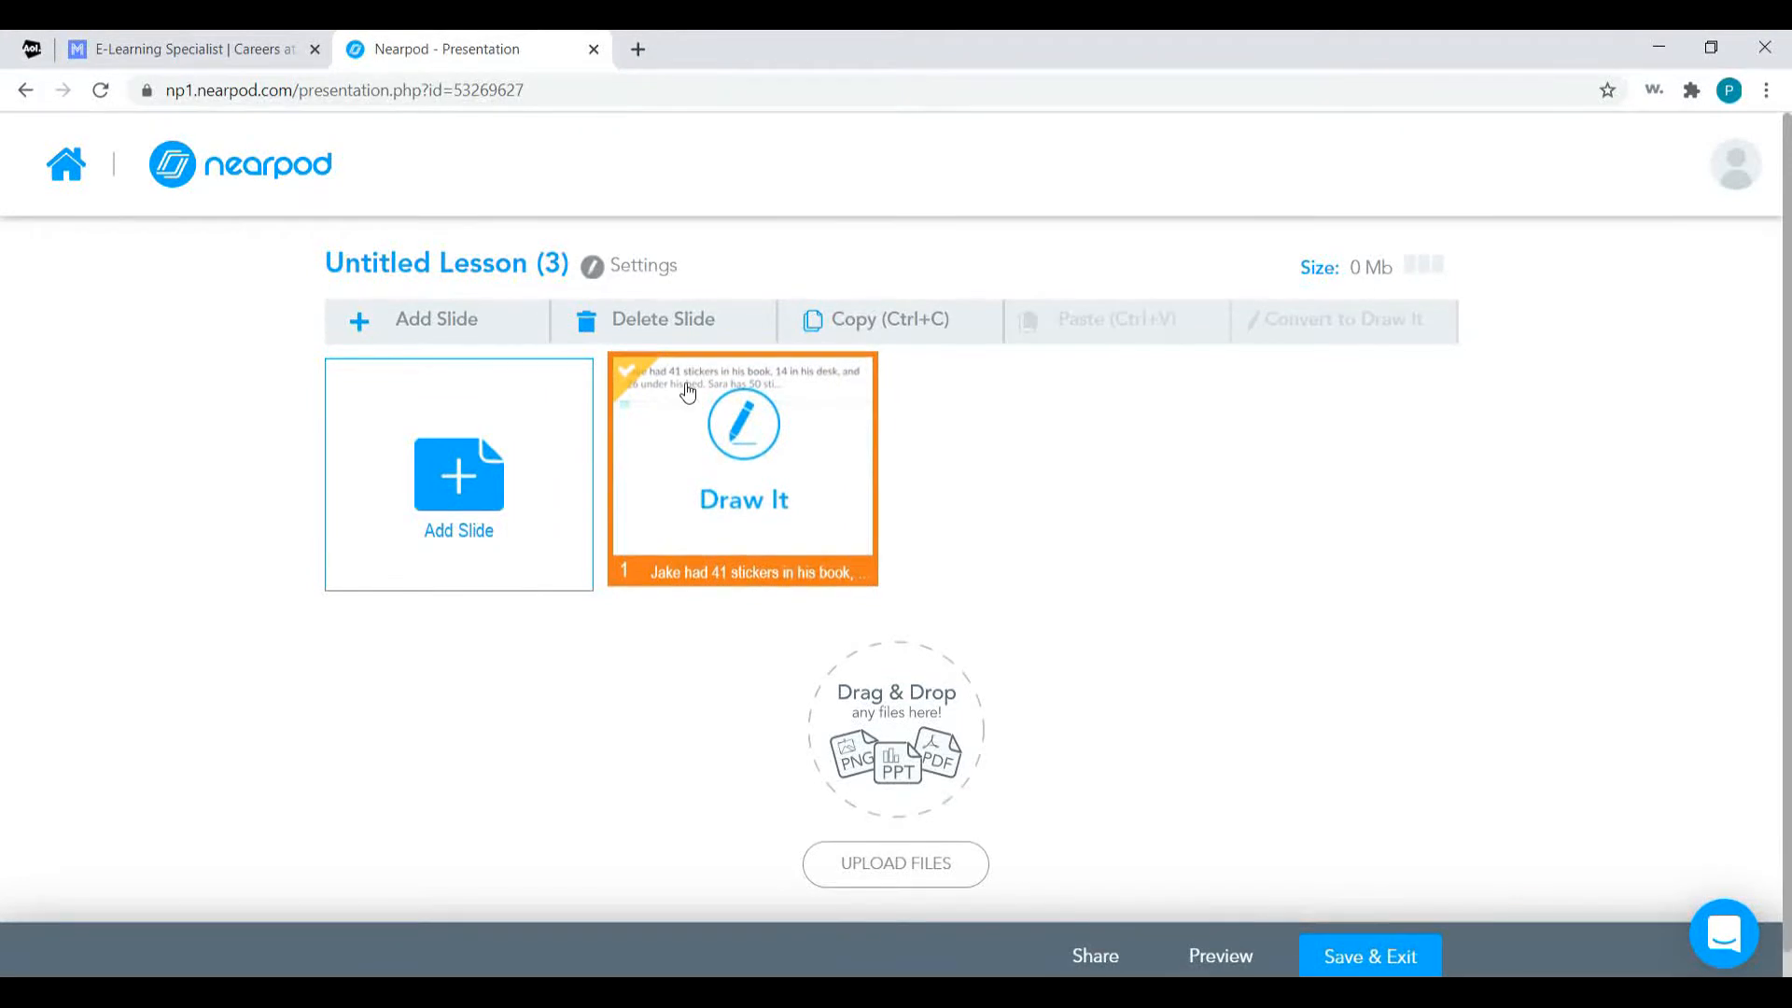
# Reopen the Draw It slide for editing and clear all of its instruction text.
pyautogui.click(758, 483)
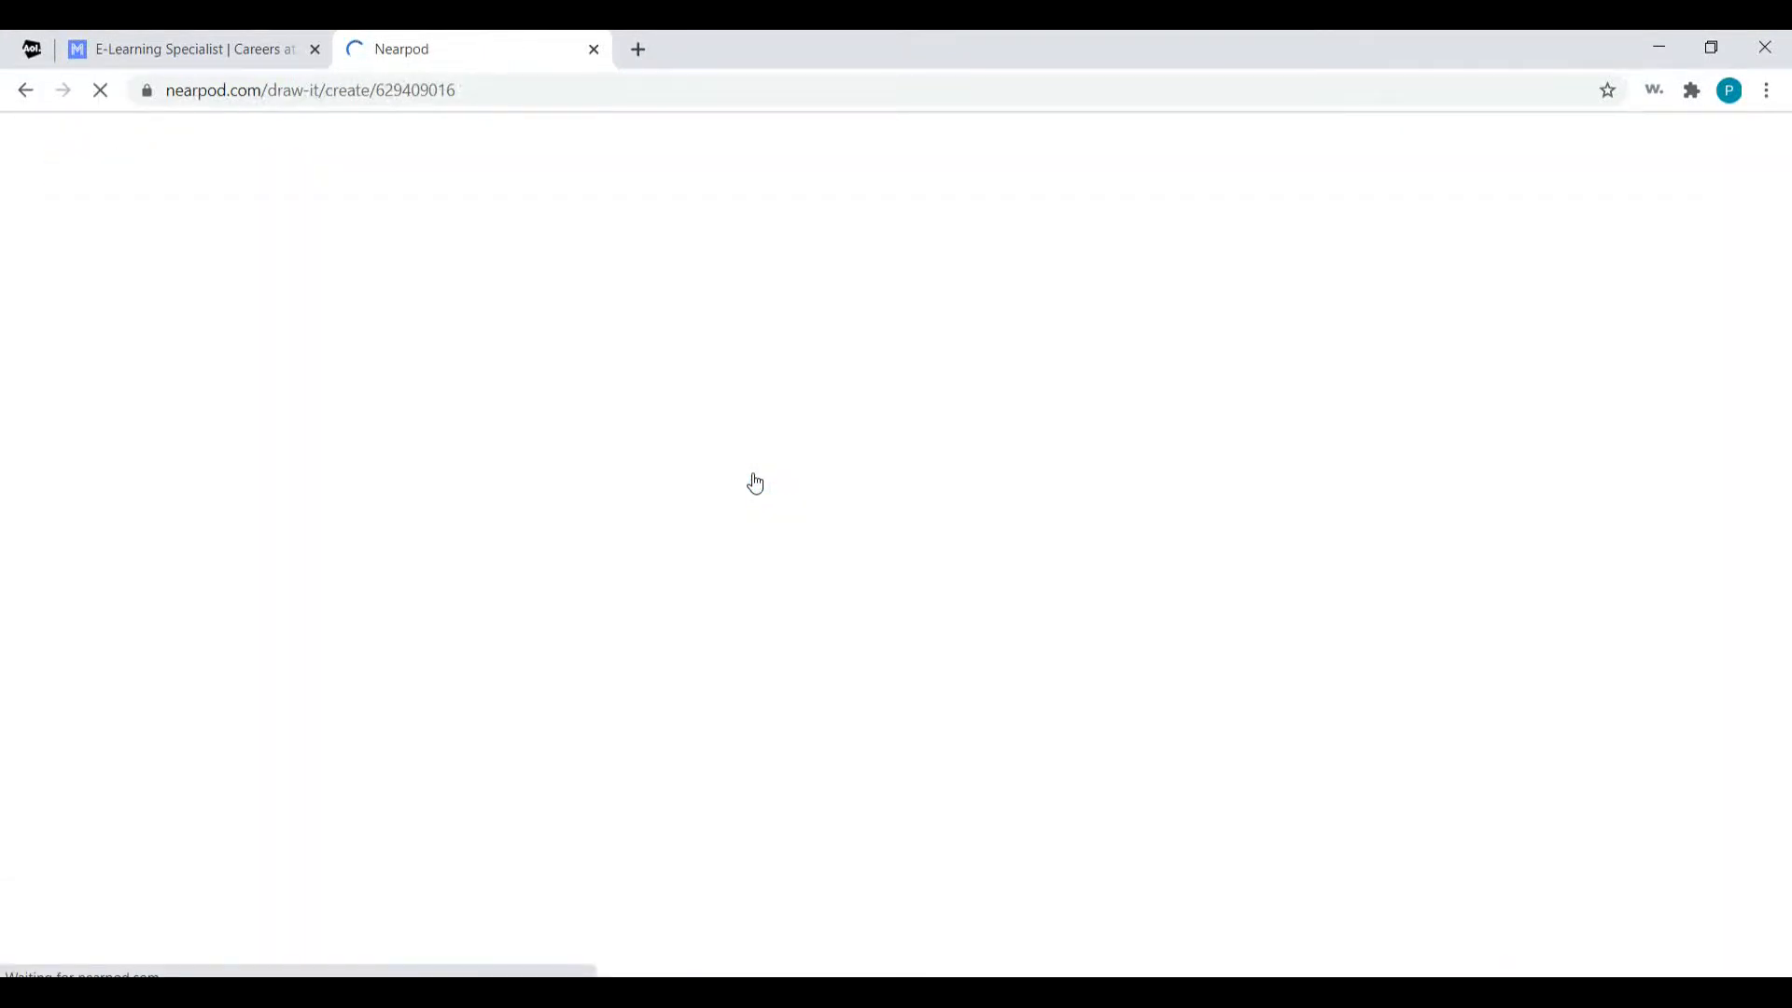
pyautogui.click(994, 331)
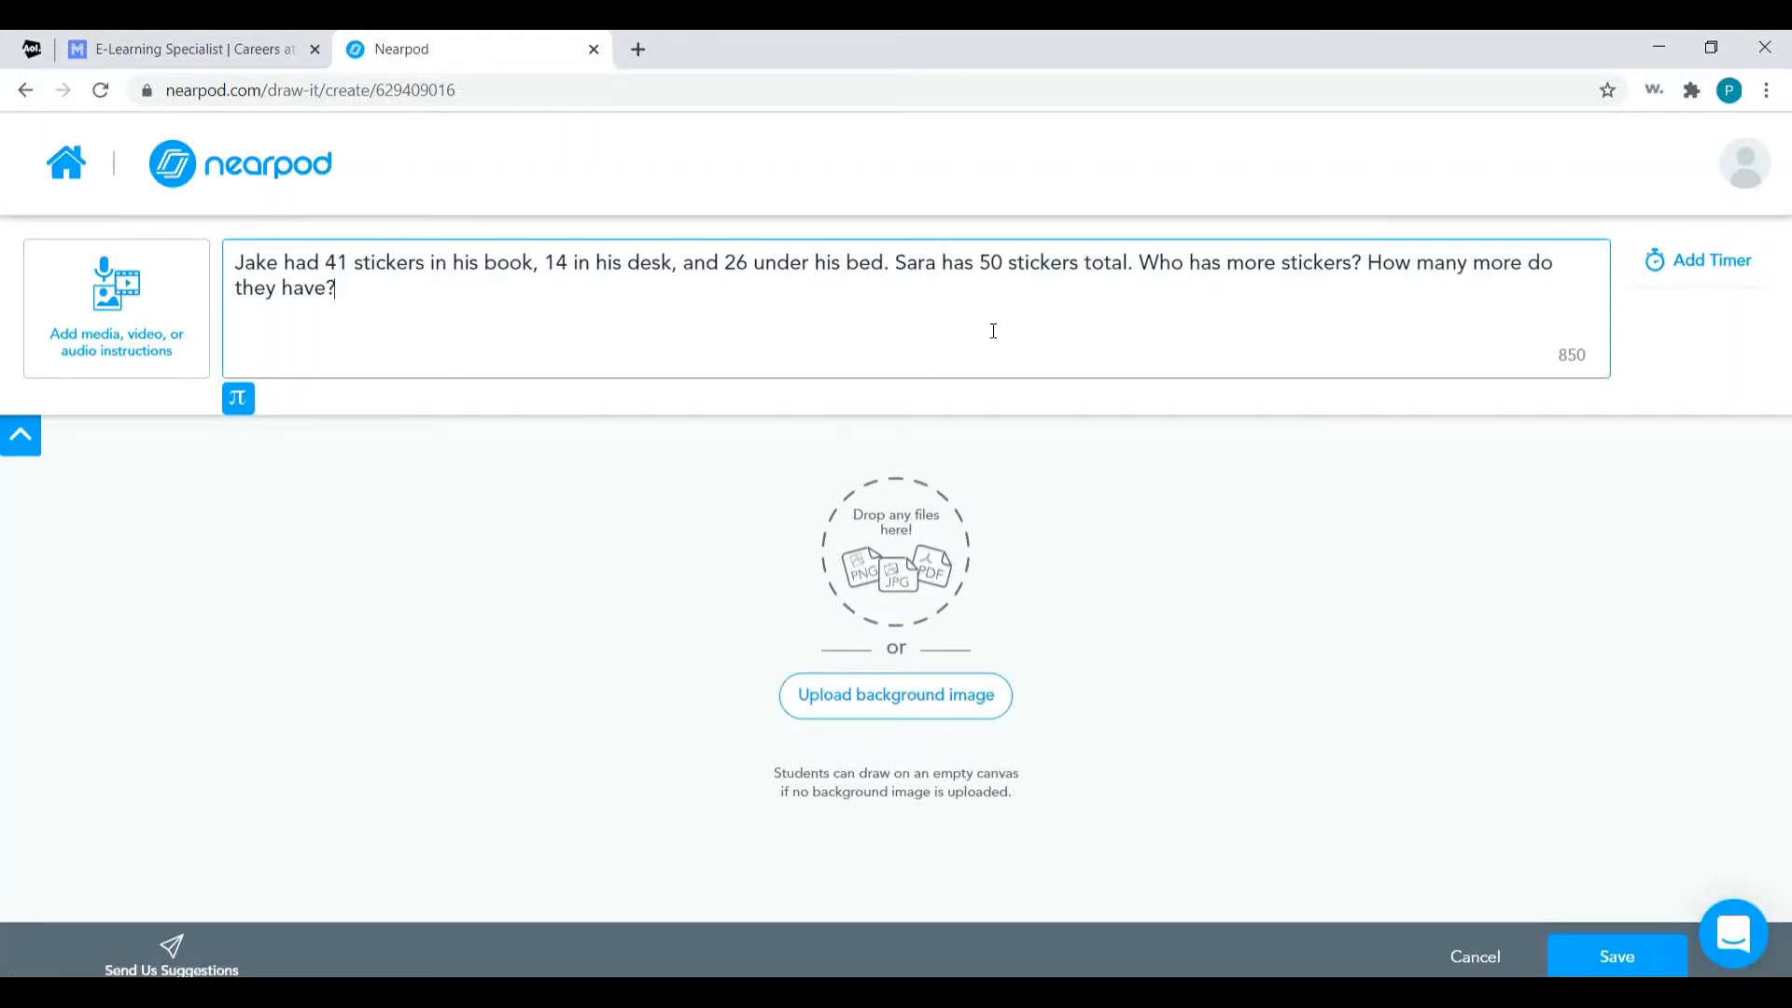
pyautogui.hotkey('ctrl', 'a')
pyautogui.press('BackSpace')
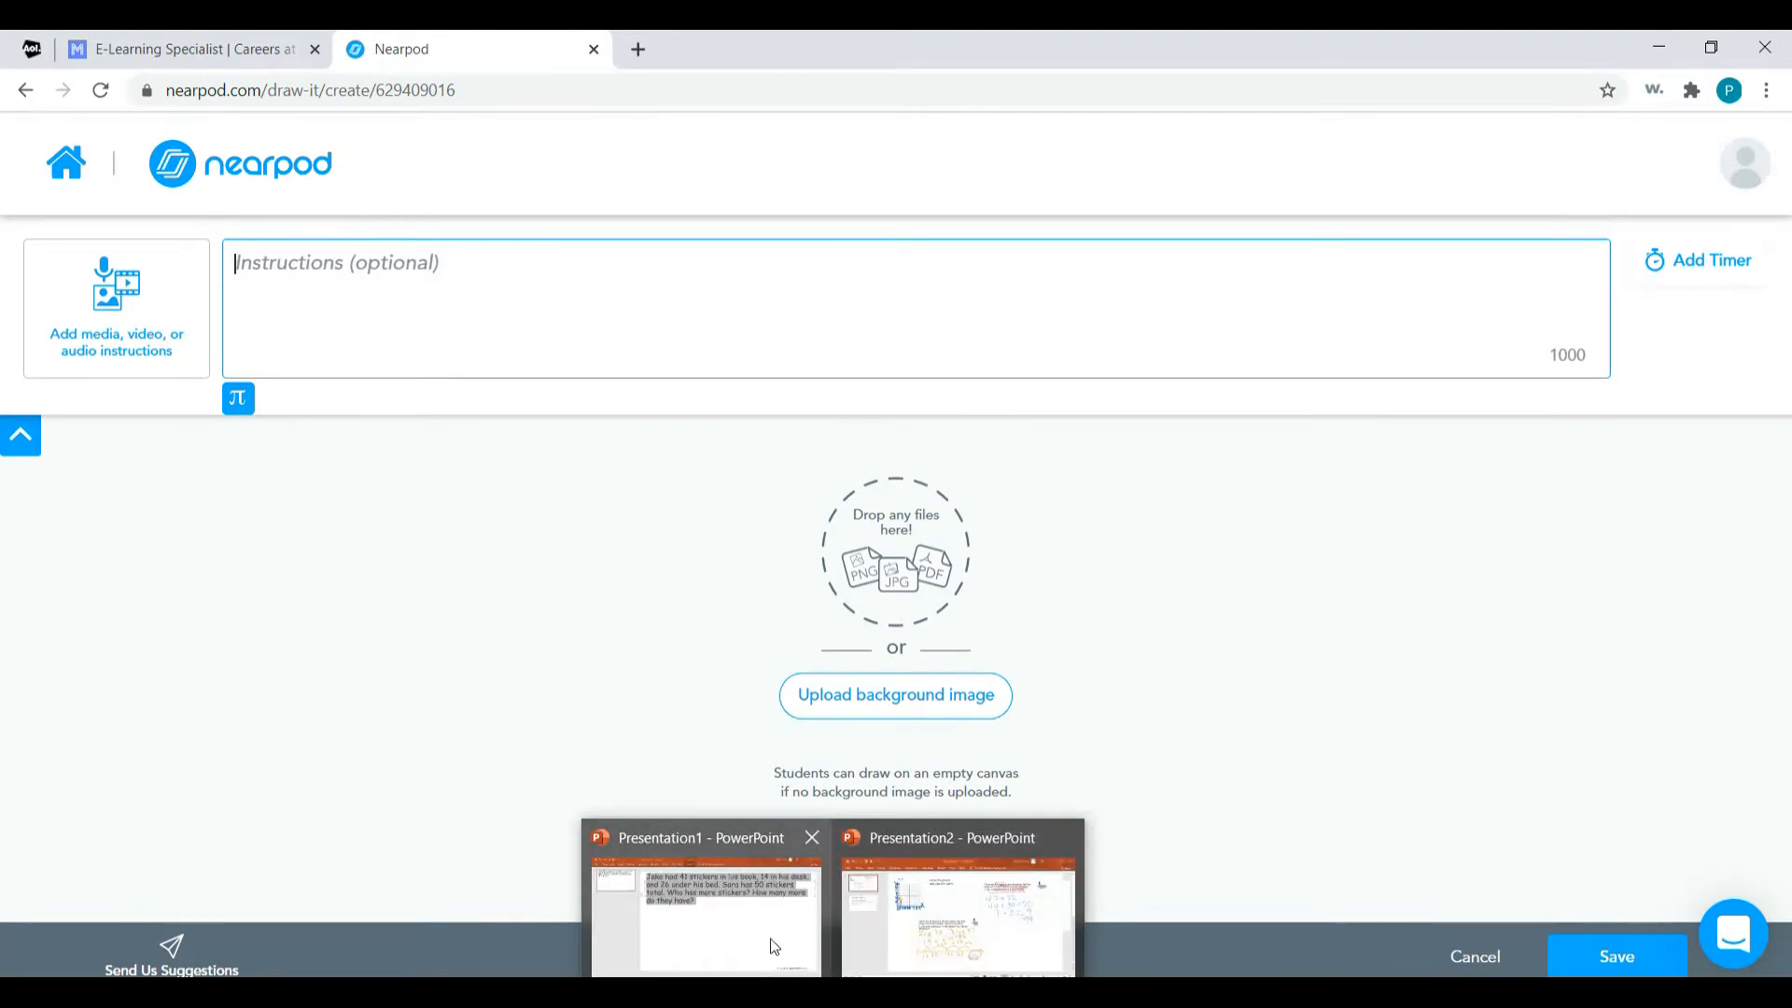
# Switch to Presentation1 in PowerPoint and choose the desktop's Math folder as the location for saving a copy.
pyautogui.click(770, 939)
pyautogui.click(807, 709)
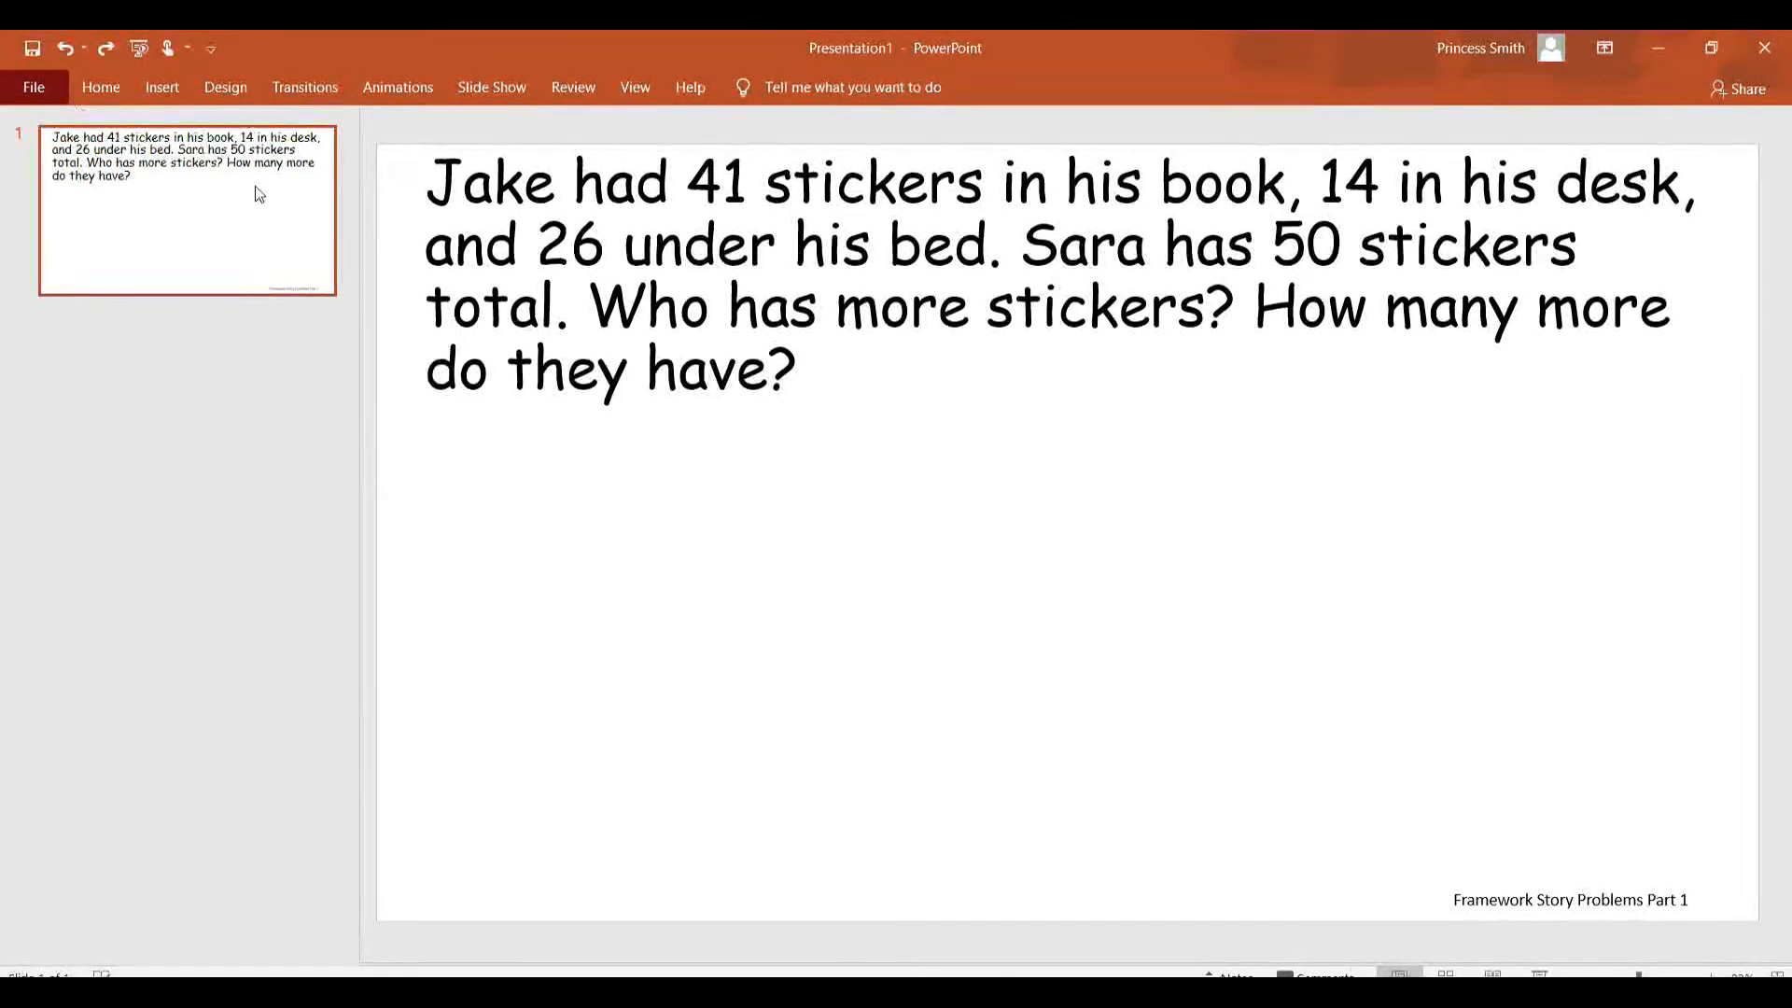
pyautogui.click(30, 88)
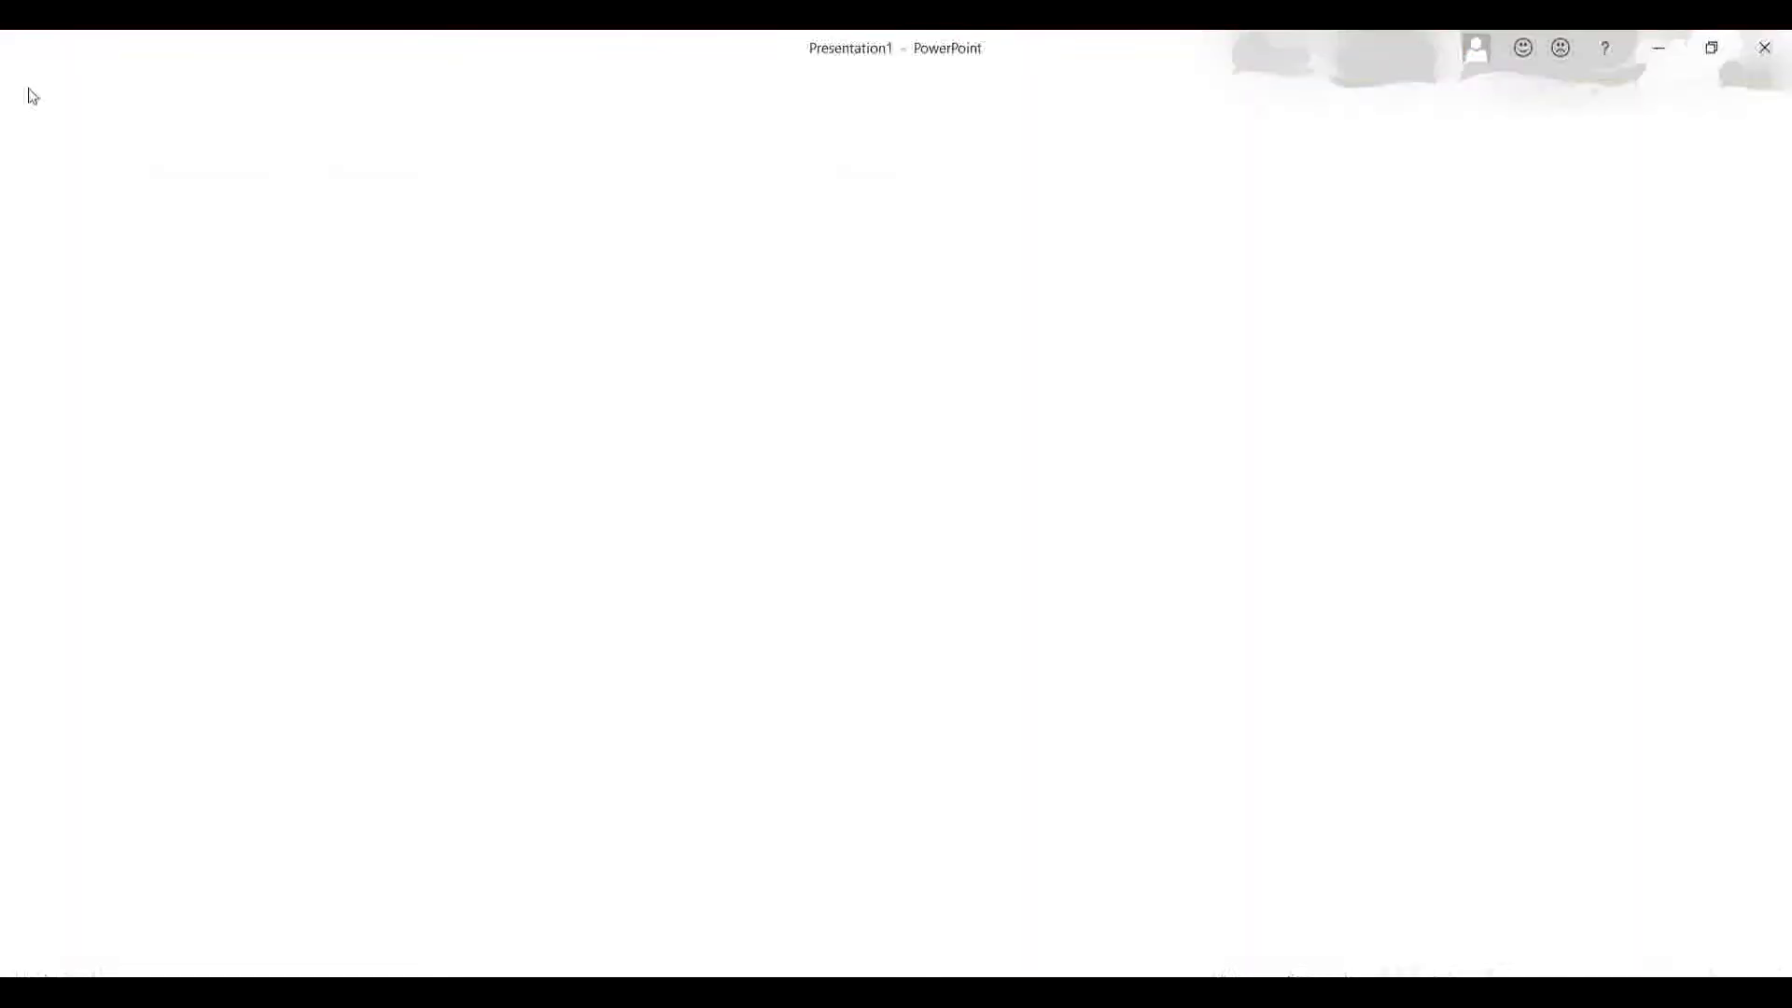
pyautogui.press('Escape')
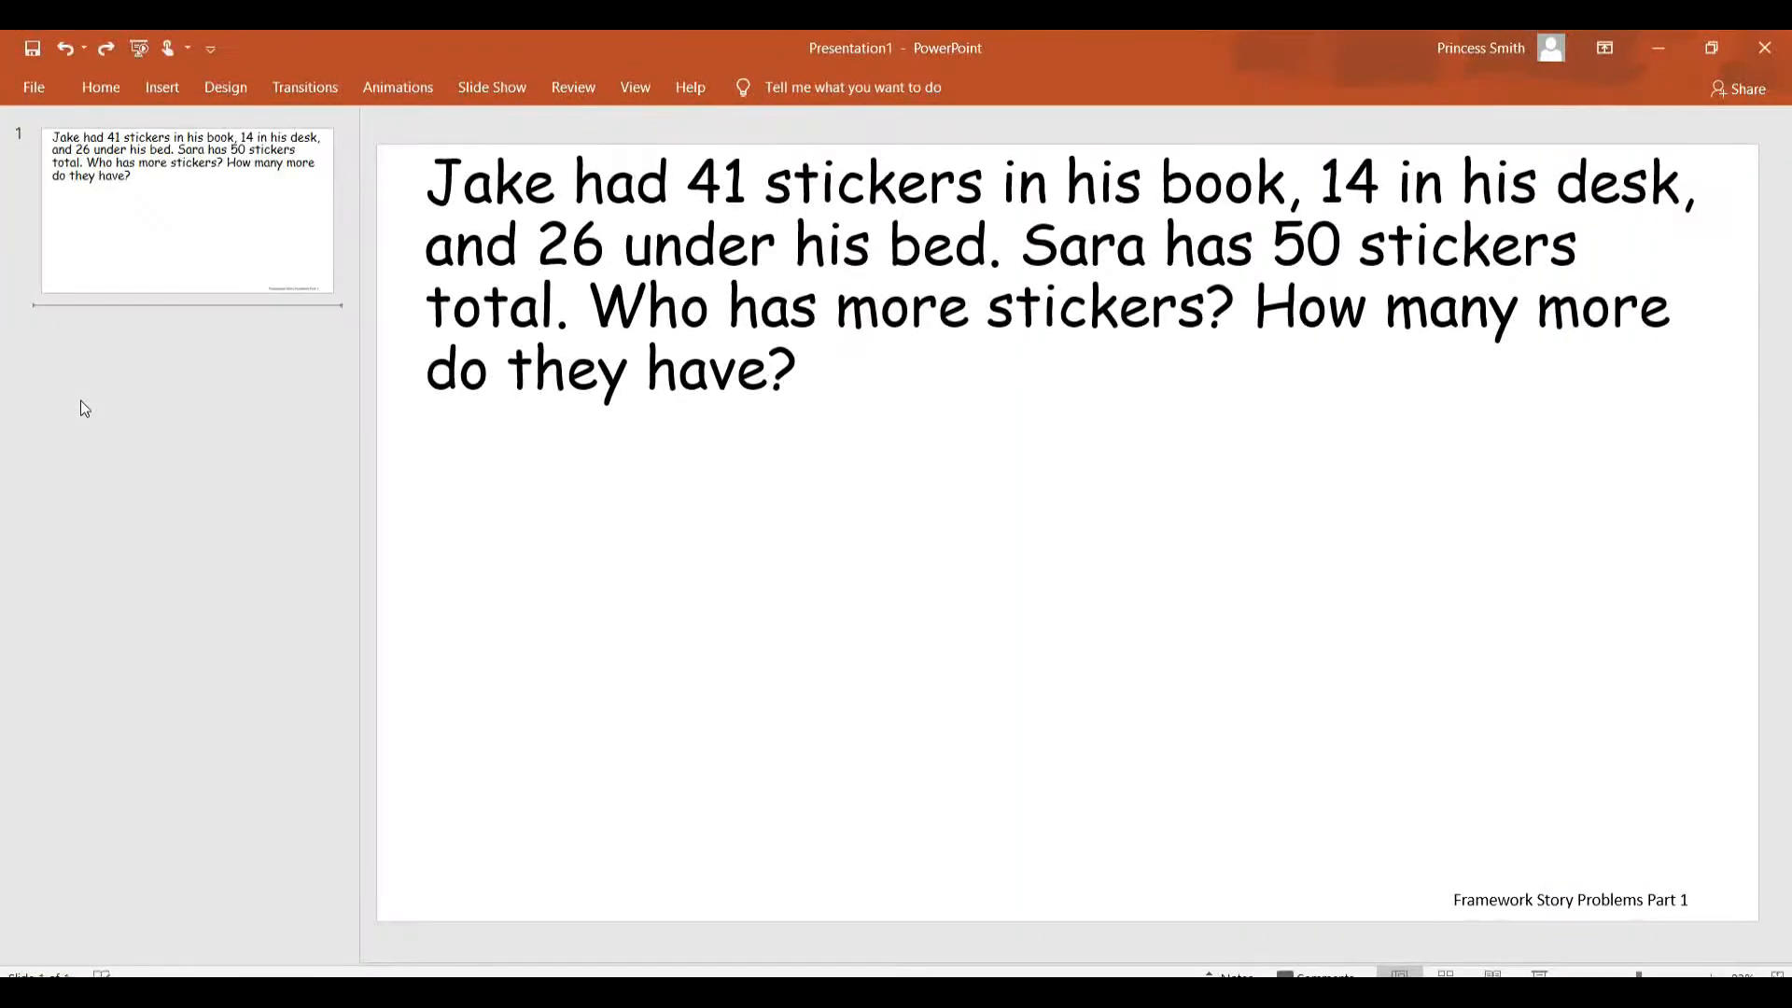
pyautogui.click(32, 86)
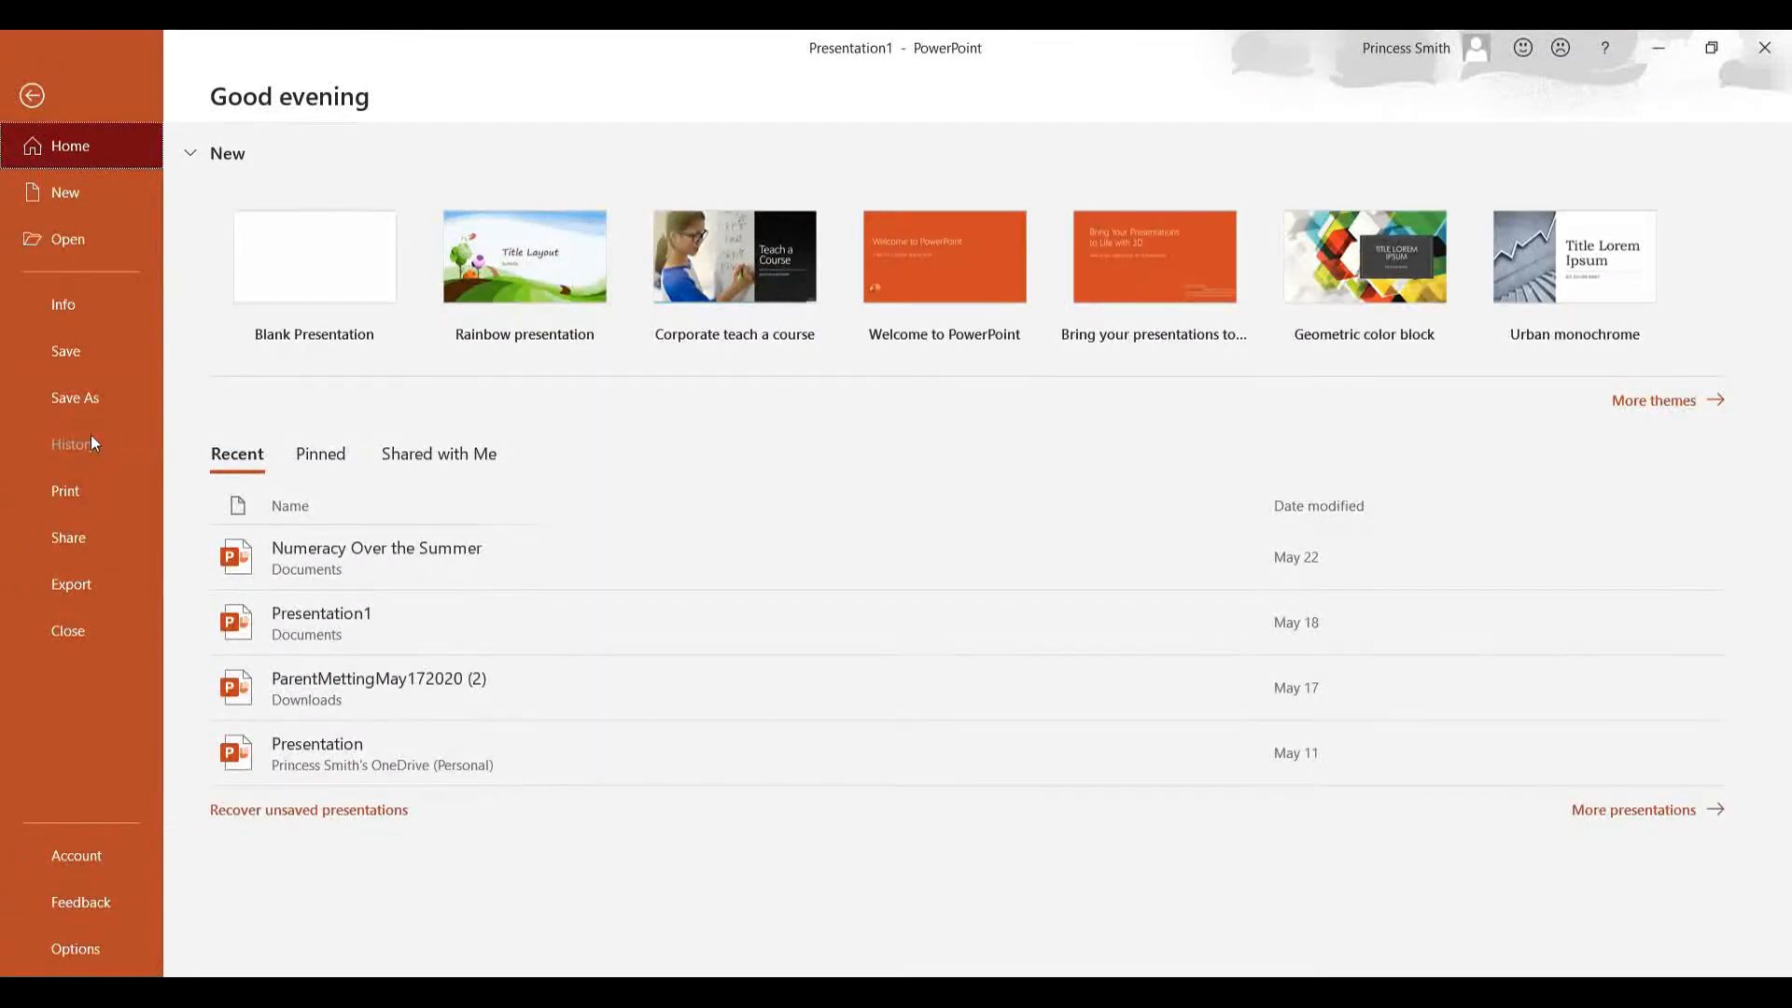
pyautogui.click(82, 398)
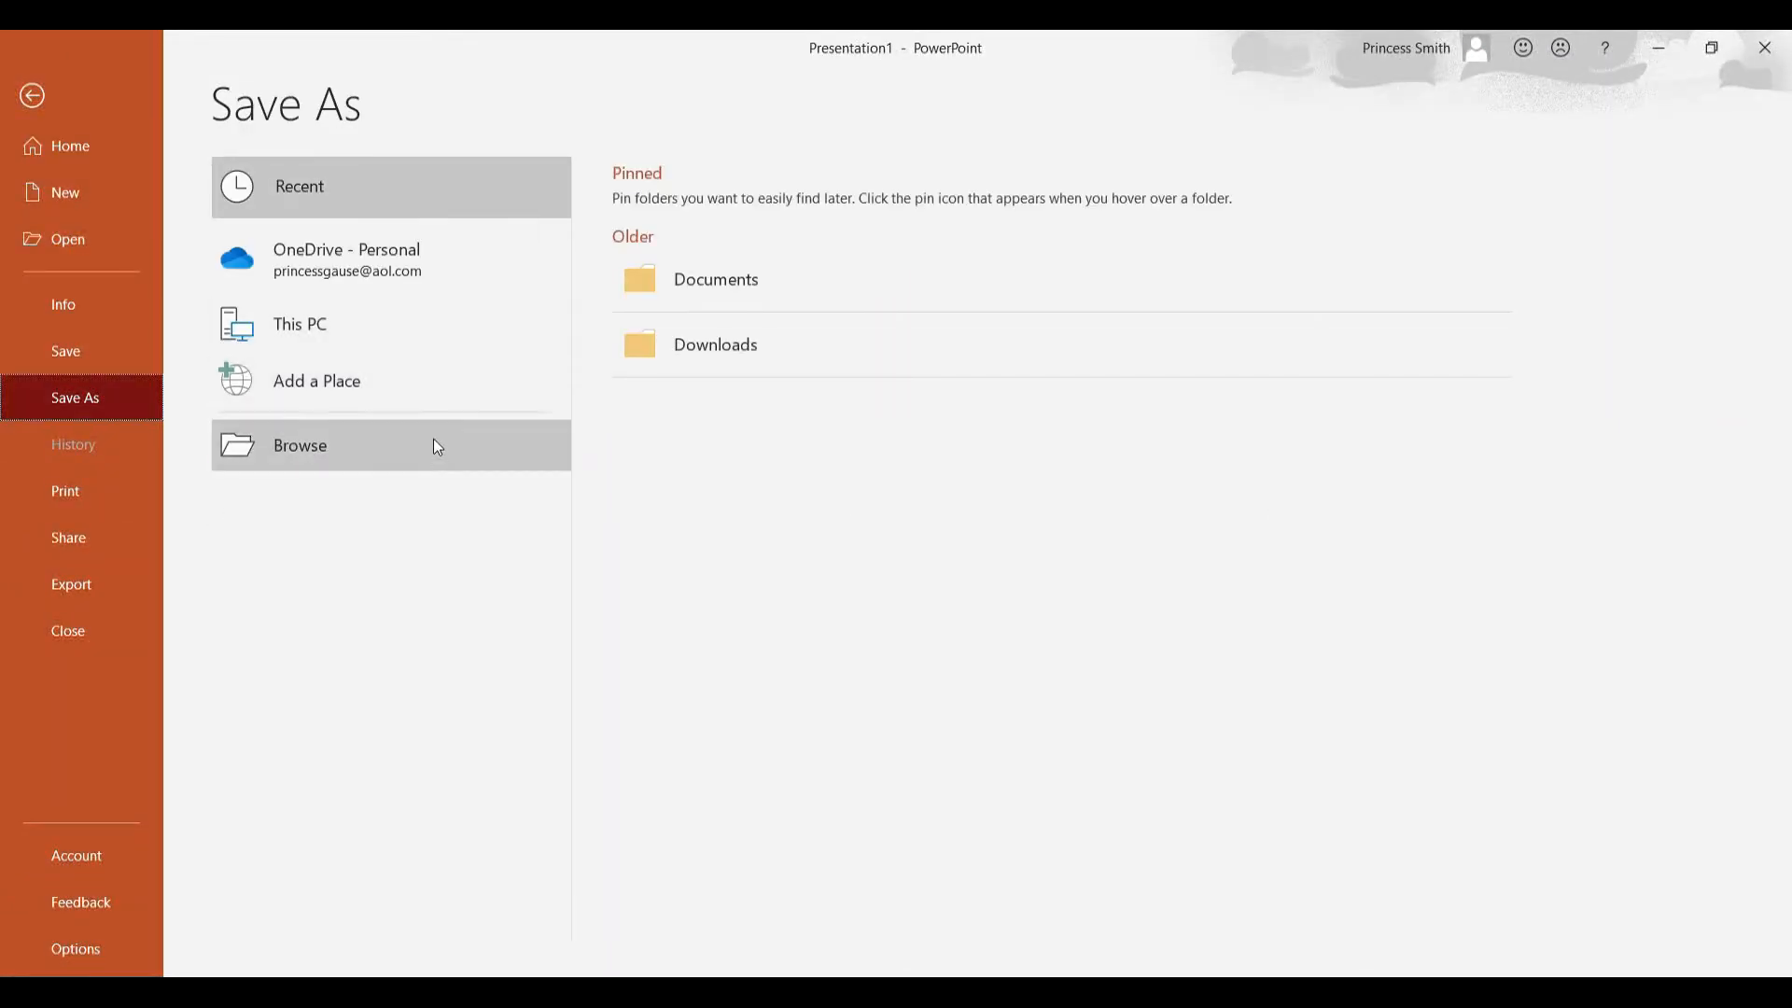
pyautogui.click(441, 465)
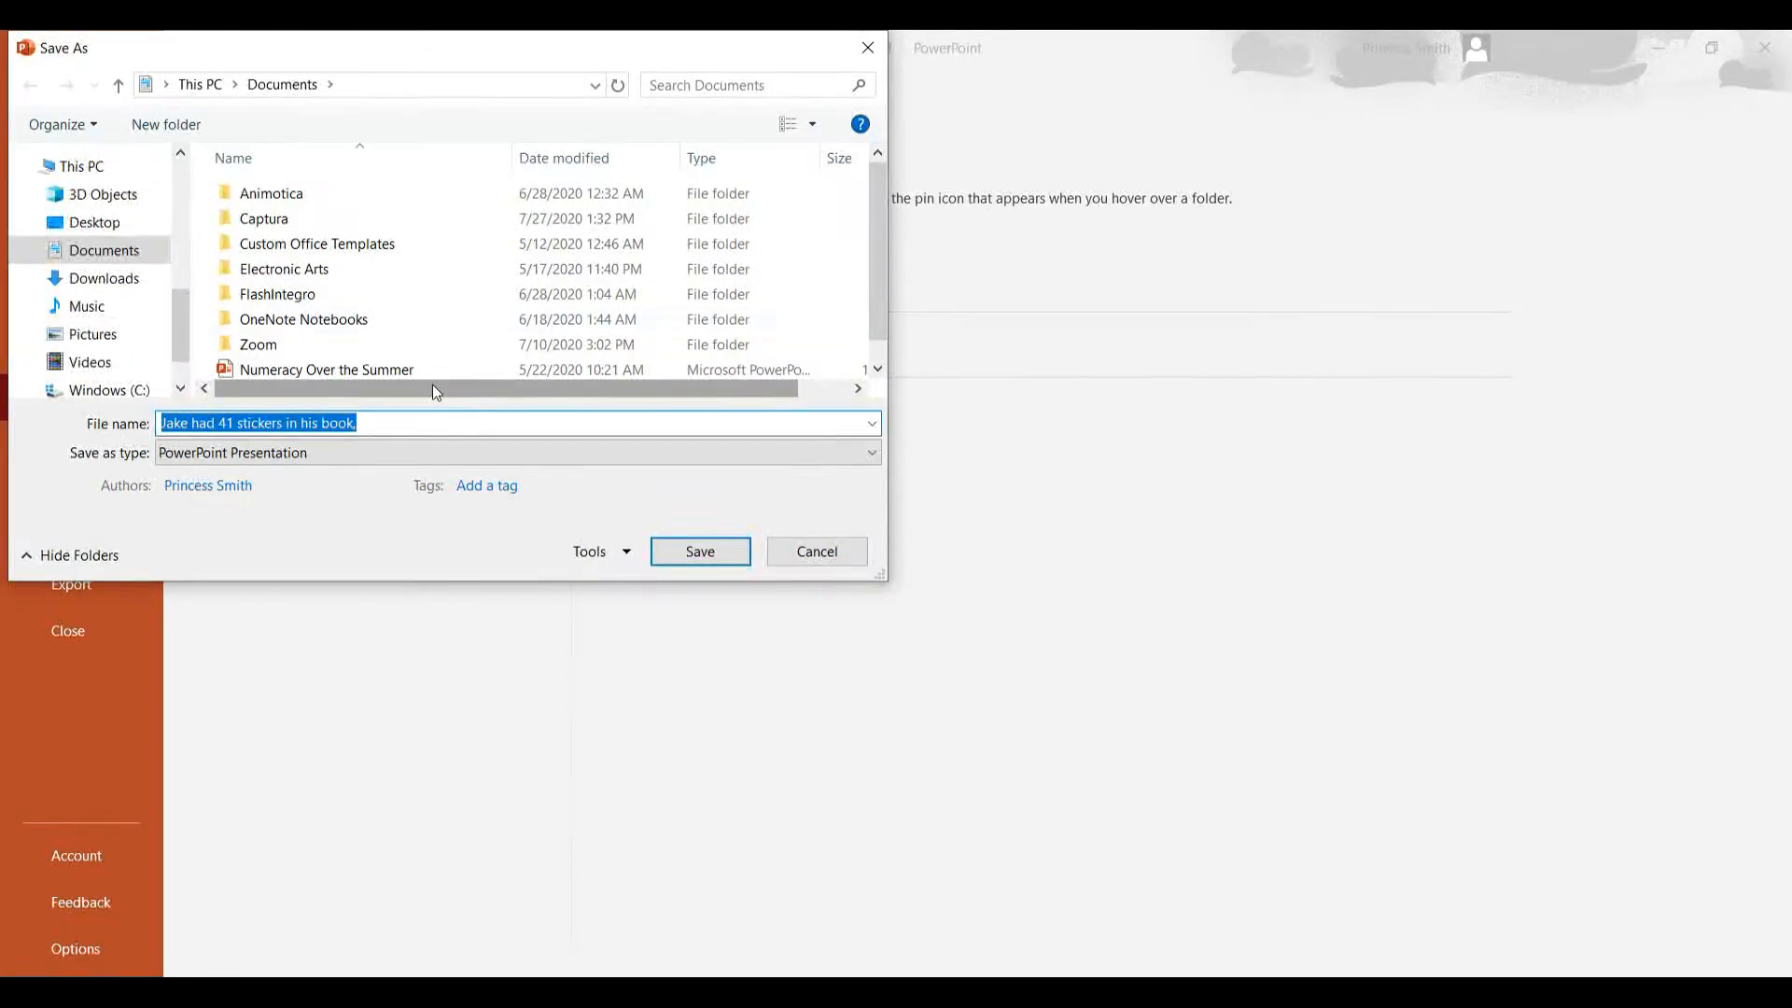
pyautogui.moveTo(182, 315); pyautogui.dragTo(182, 223)
pyautogui.click(76, 223)
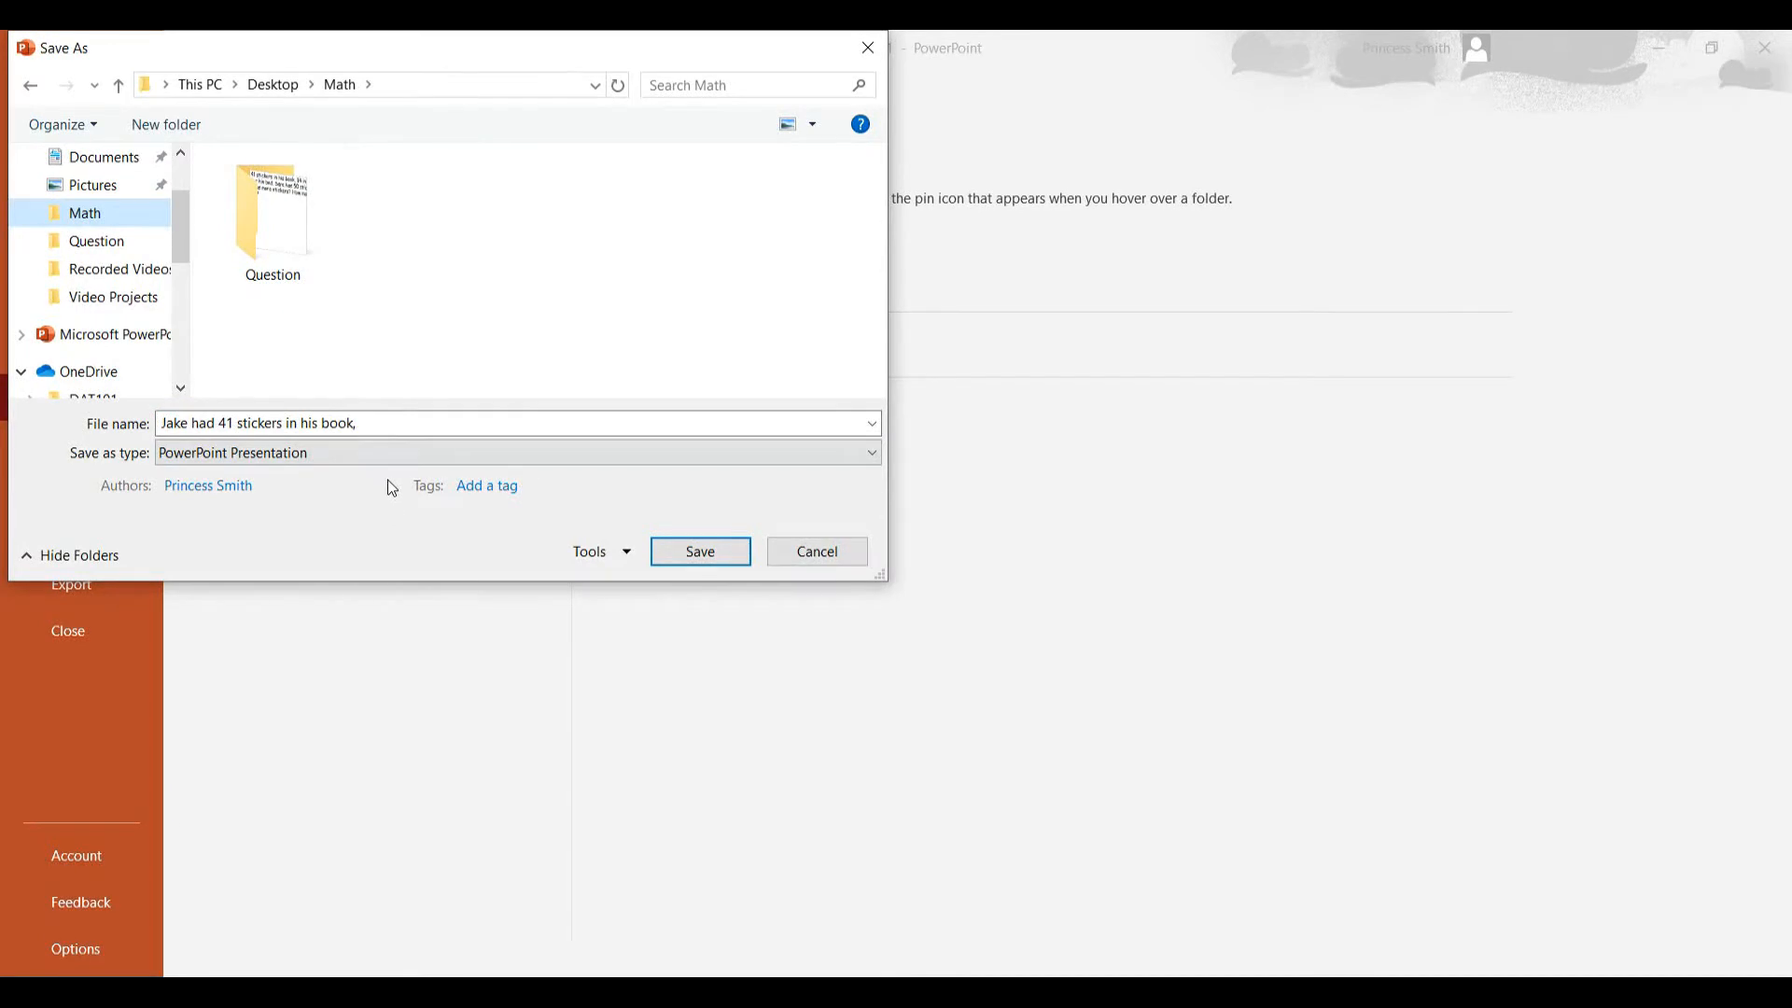
# Save the presentation as JPEG File Interchange Format, exporting all slides.
pyautogui.click(229, 454)
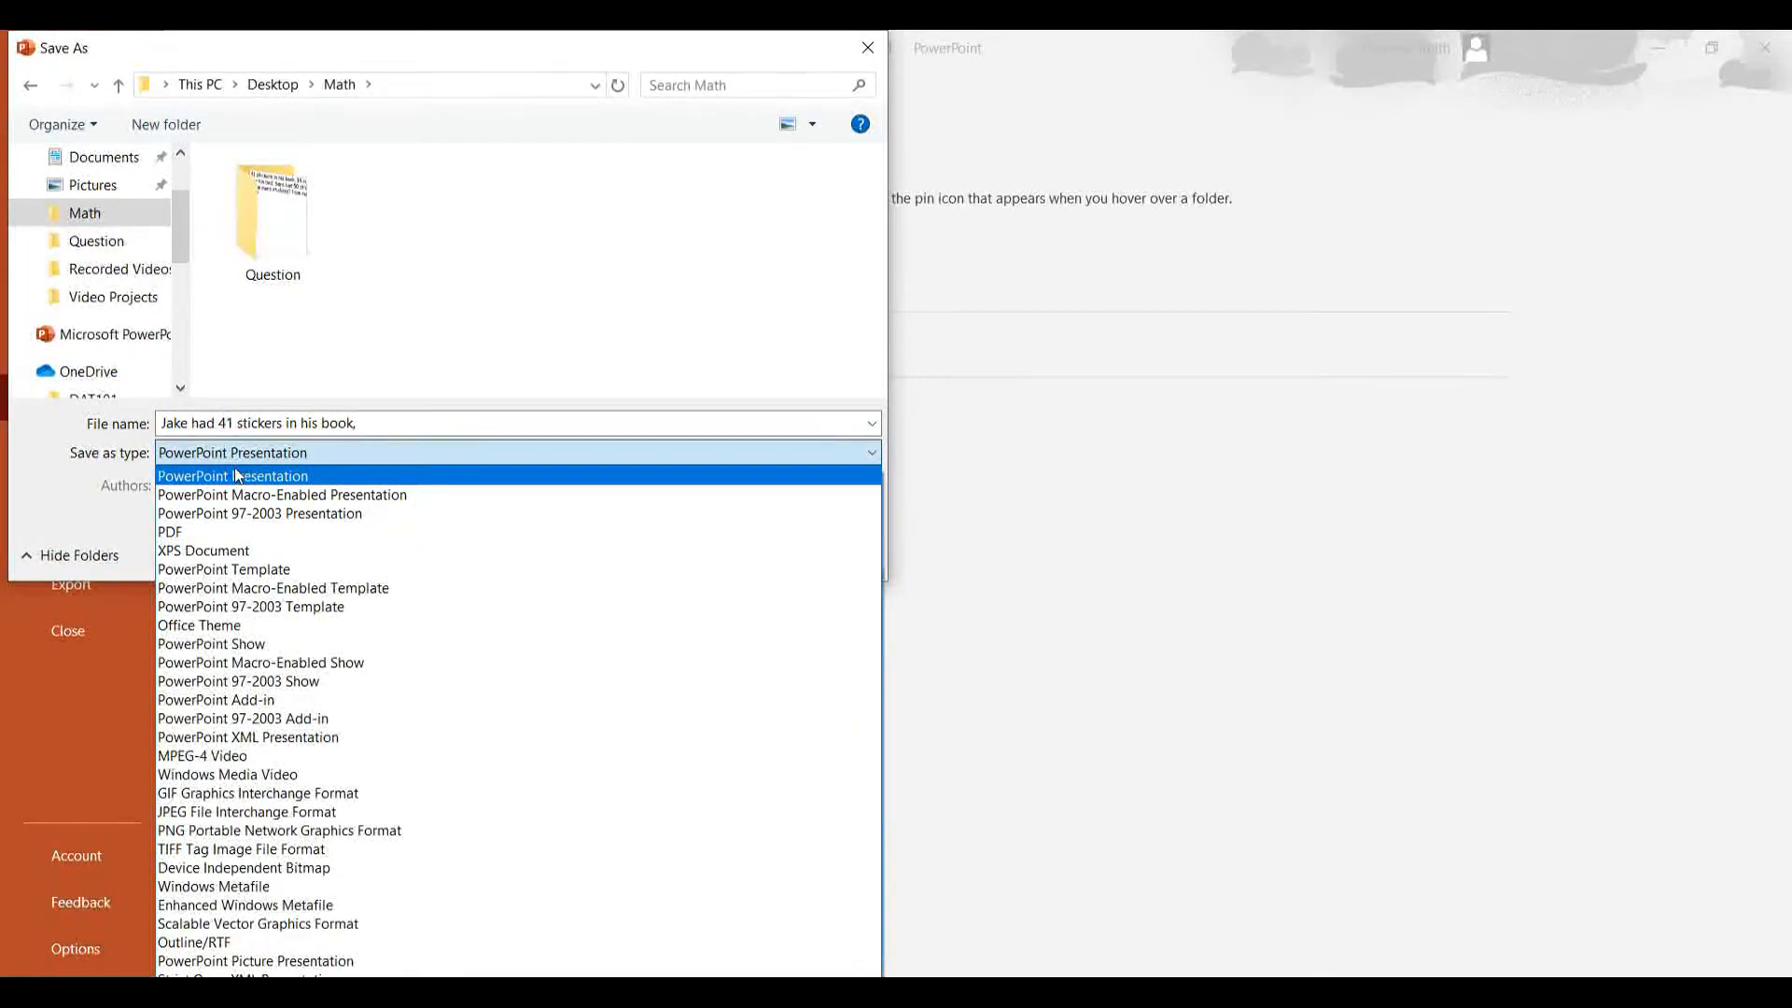
pyautogui.click(336, 817)
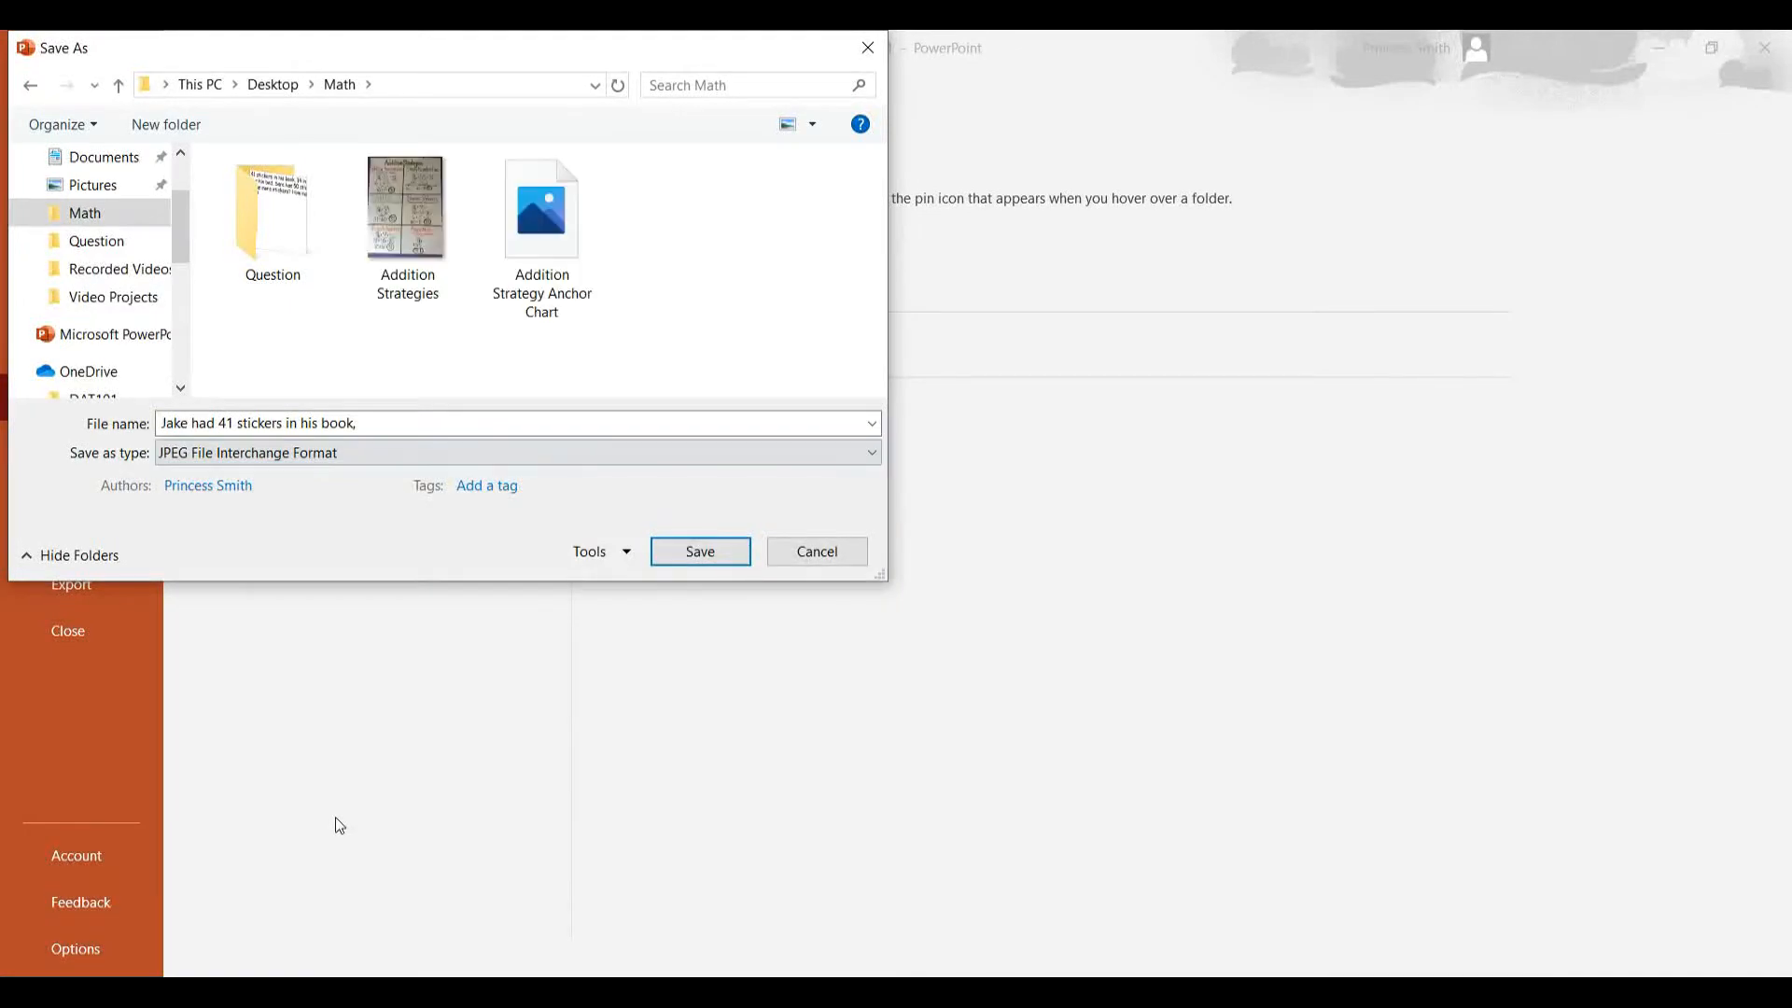
pyautogui.click(709, 560)
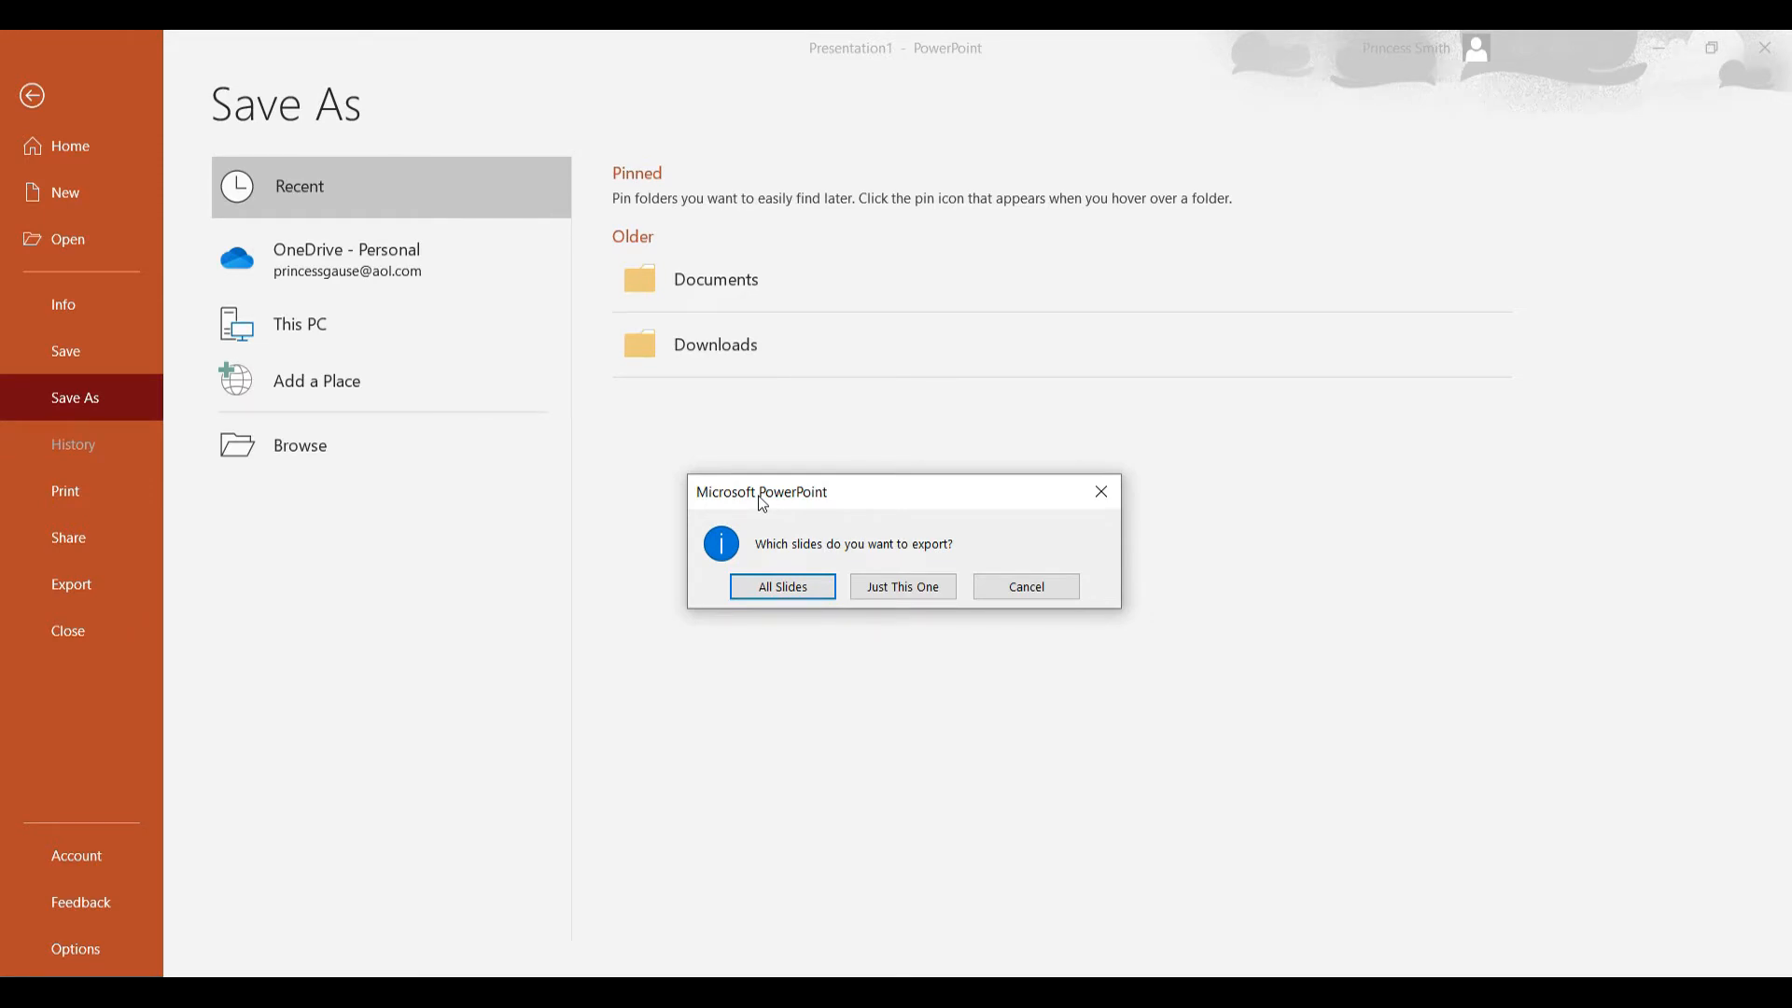
pyautogui.click(772, 595)
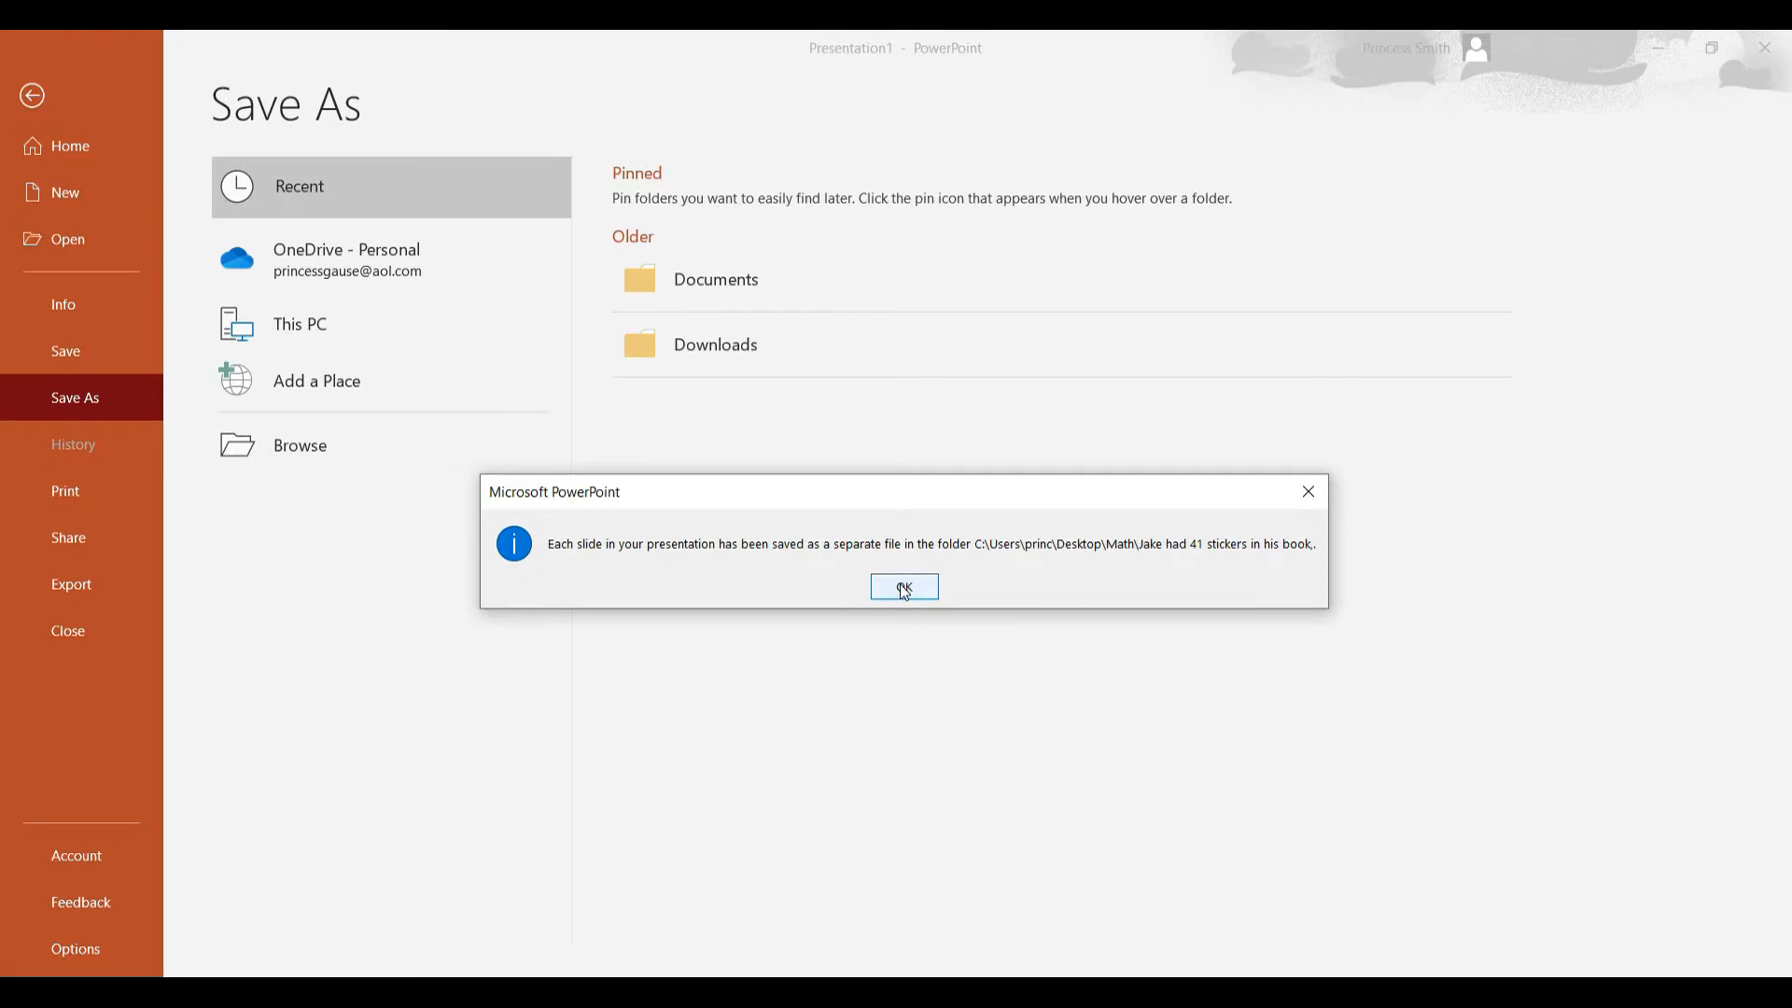
pyautogui.click(905, 588)
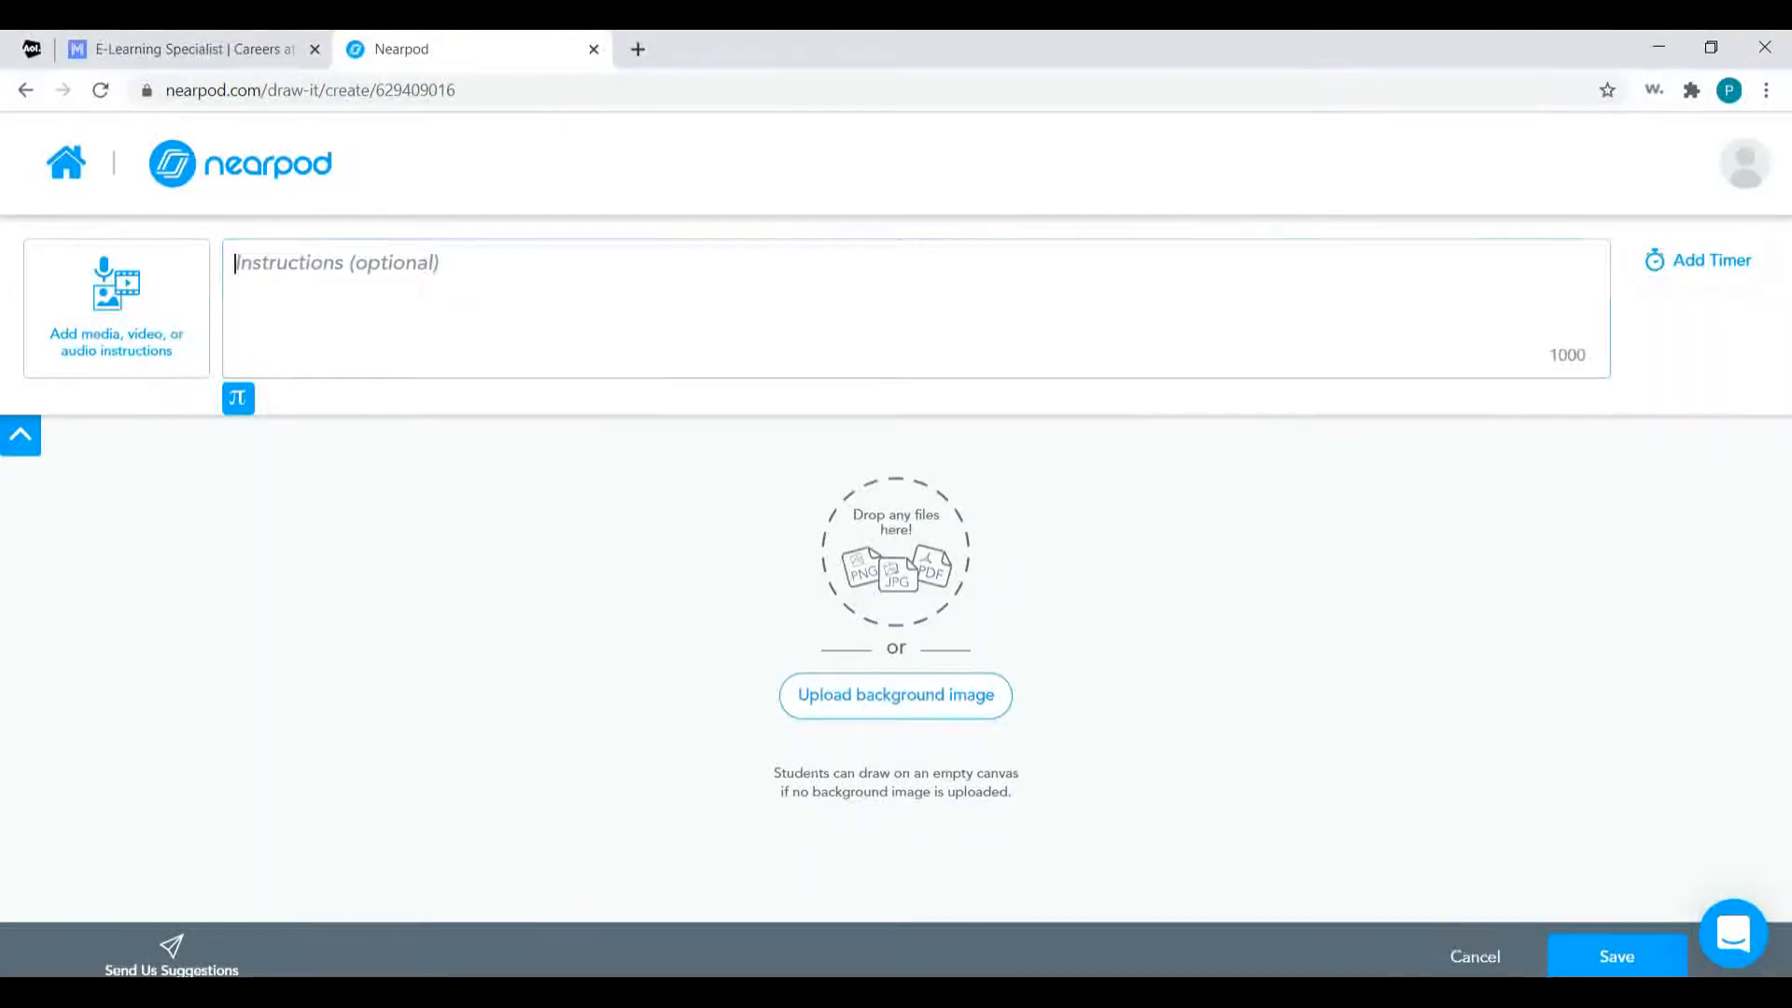
# Return to the Draw It editor and upload Slide1 from the exported folder inside Math as the background image.
pyautogui.click(881, 694)
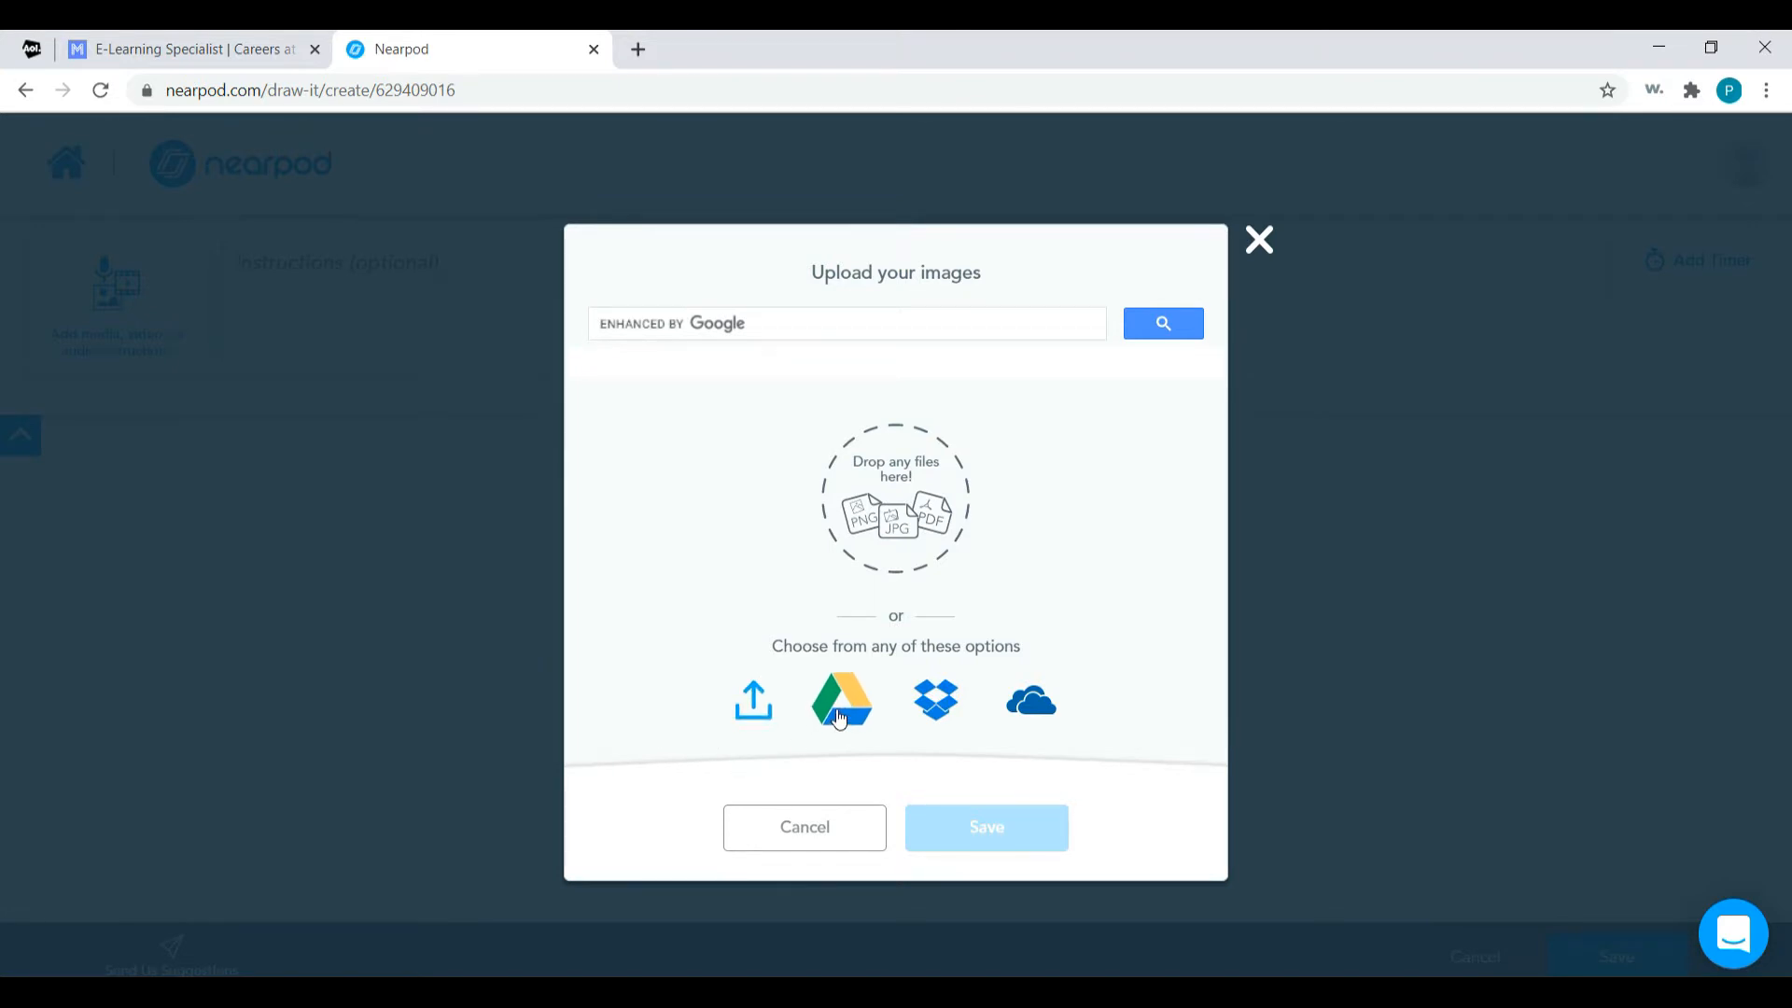
pyautogui.click(755, 705)
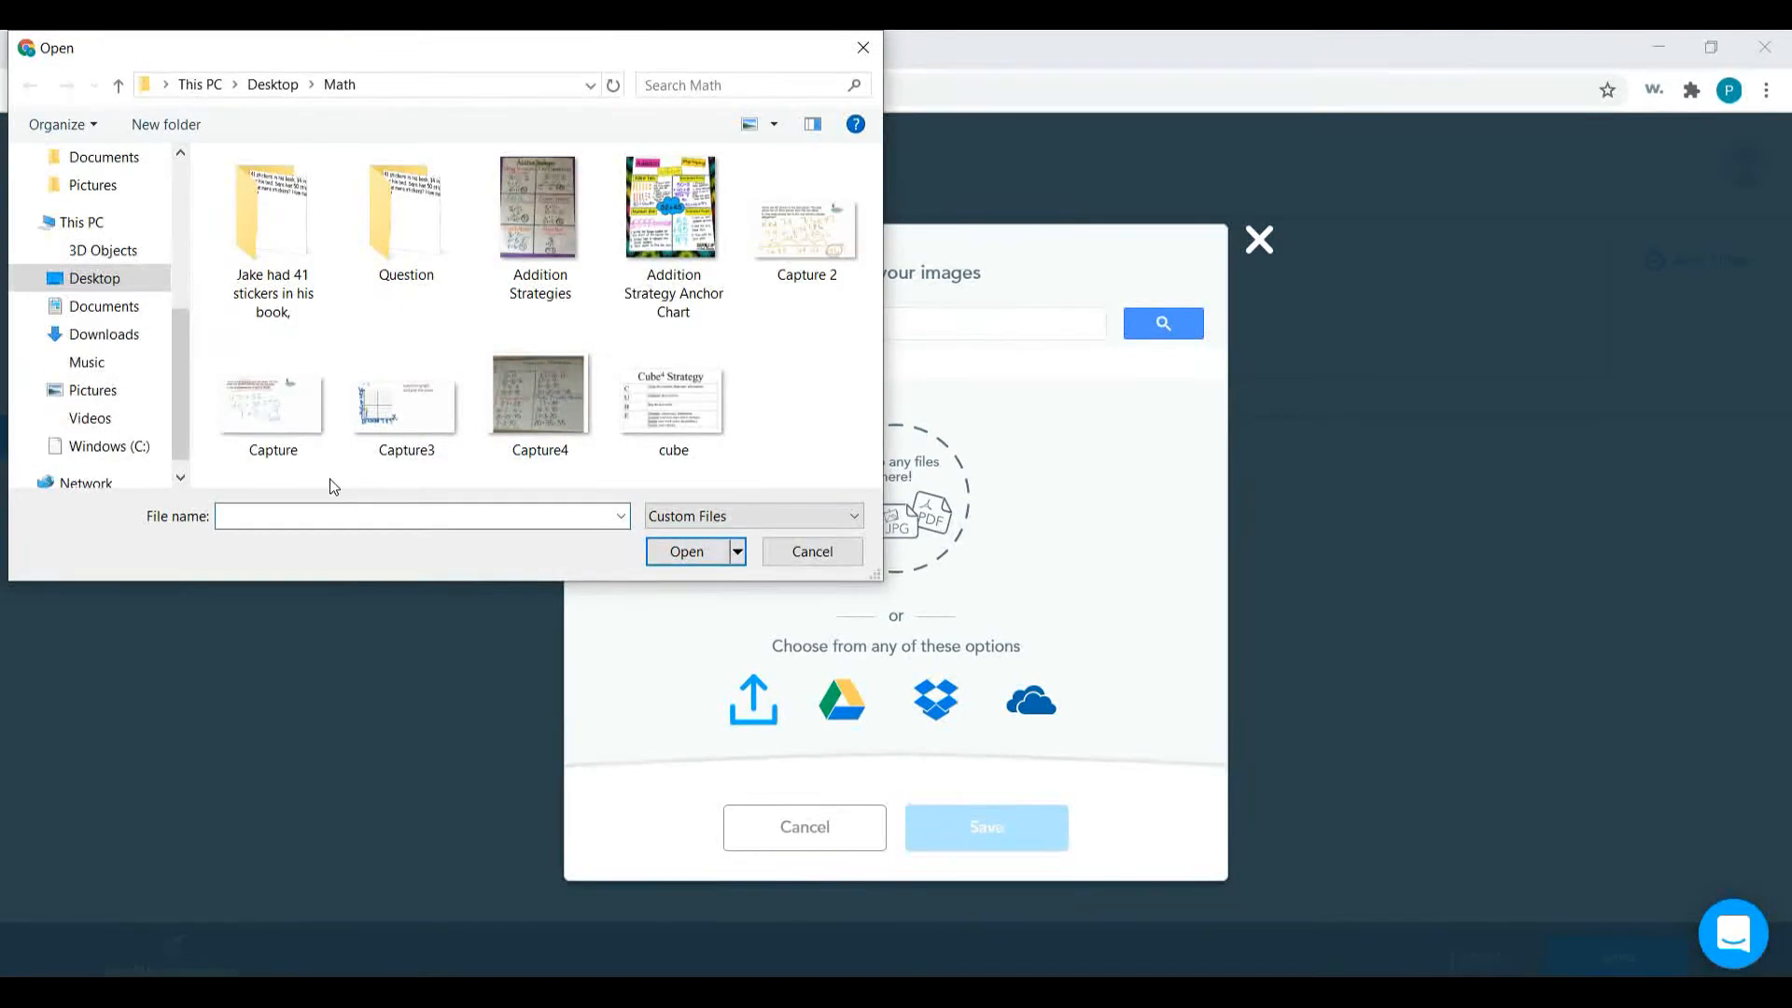
pyautogui.doubleClick(279, 268)
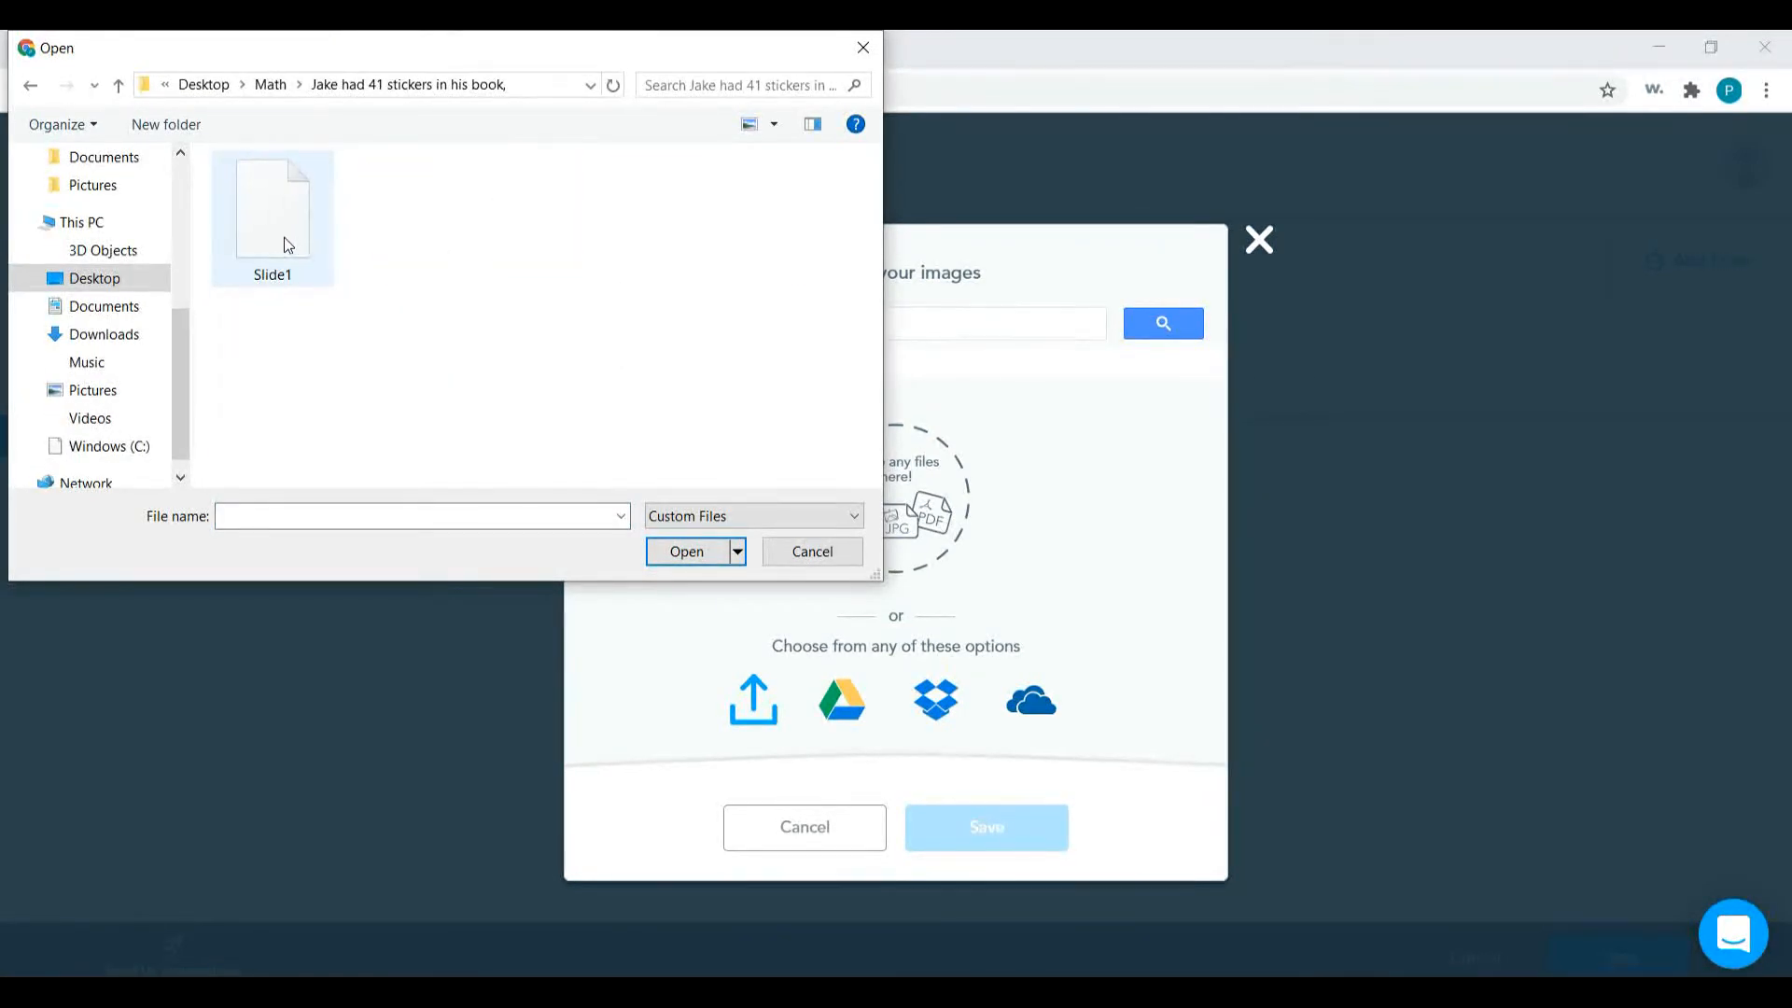
pyautogui.doubleClick(287, 245)
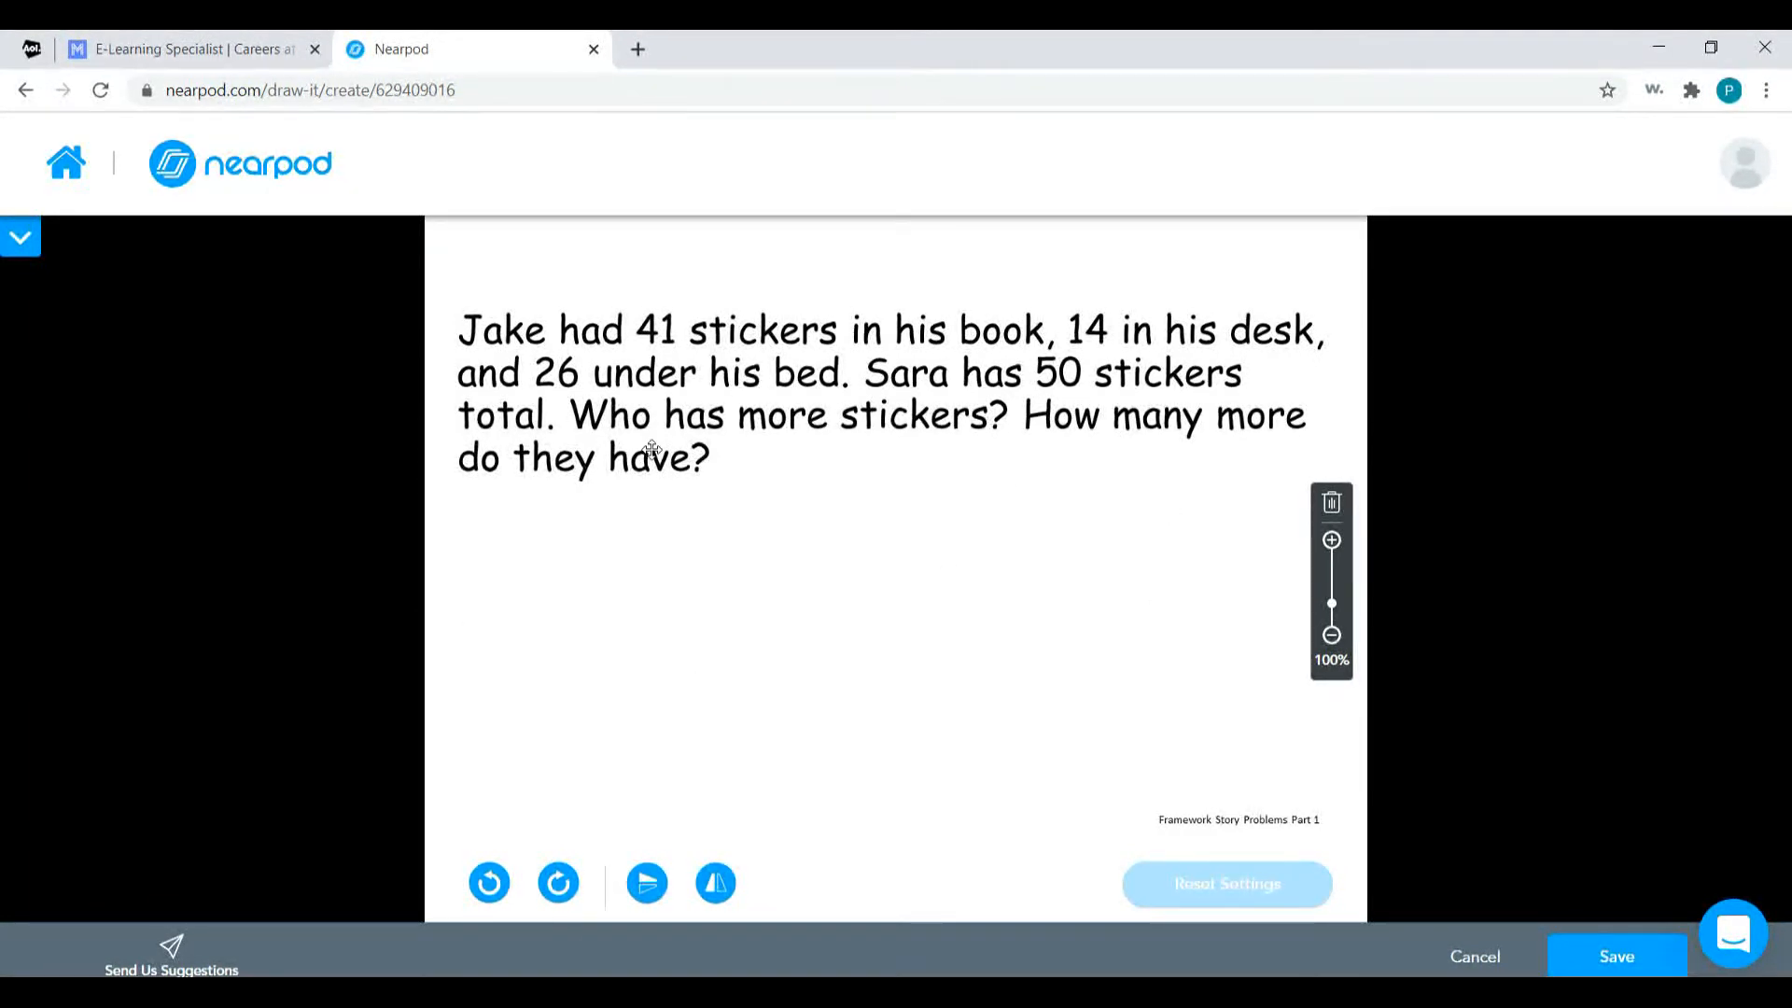
# Attach the Addition Strategy Anchor Chart image from the desktop's Math folder as reference media for the activity's instructions.
pyautogui.click(24, 250)
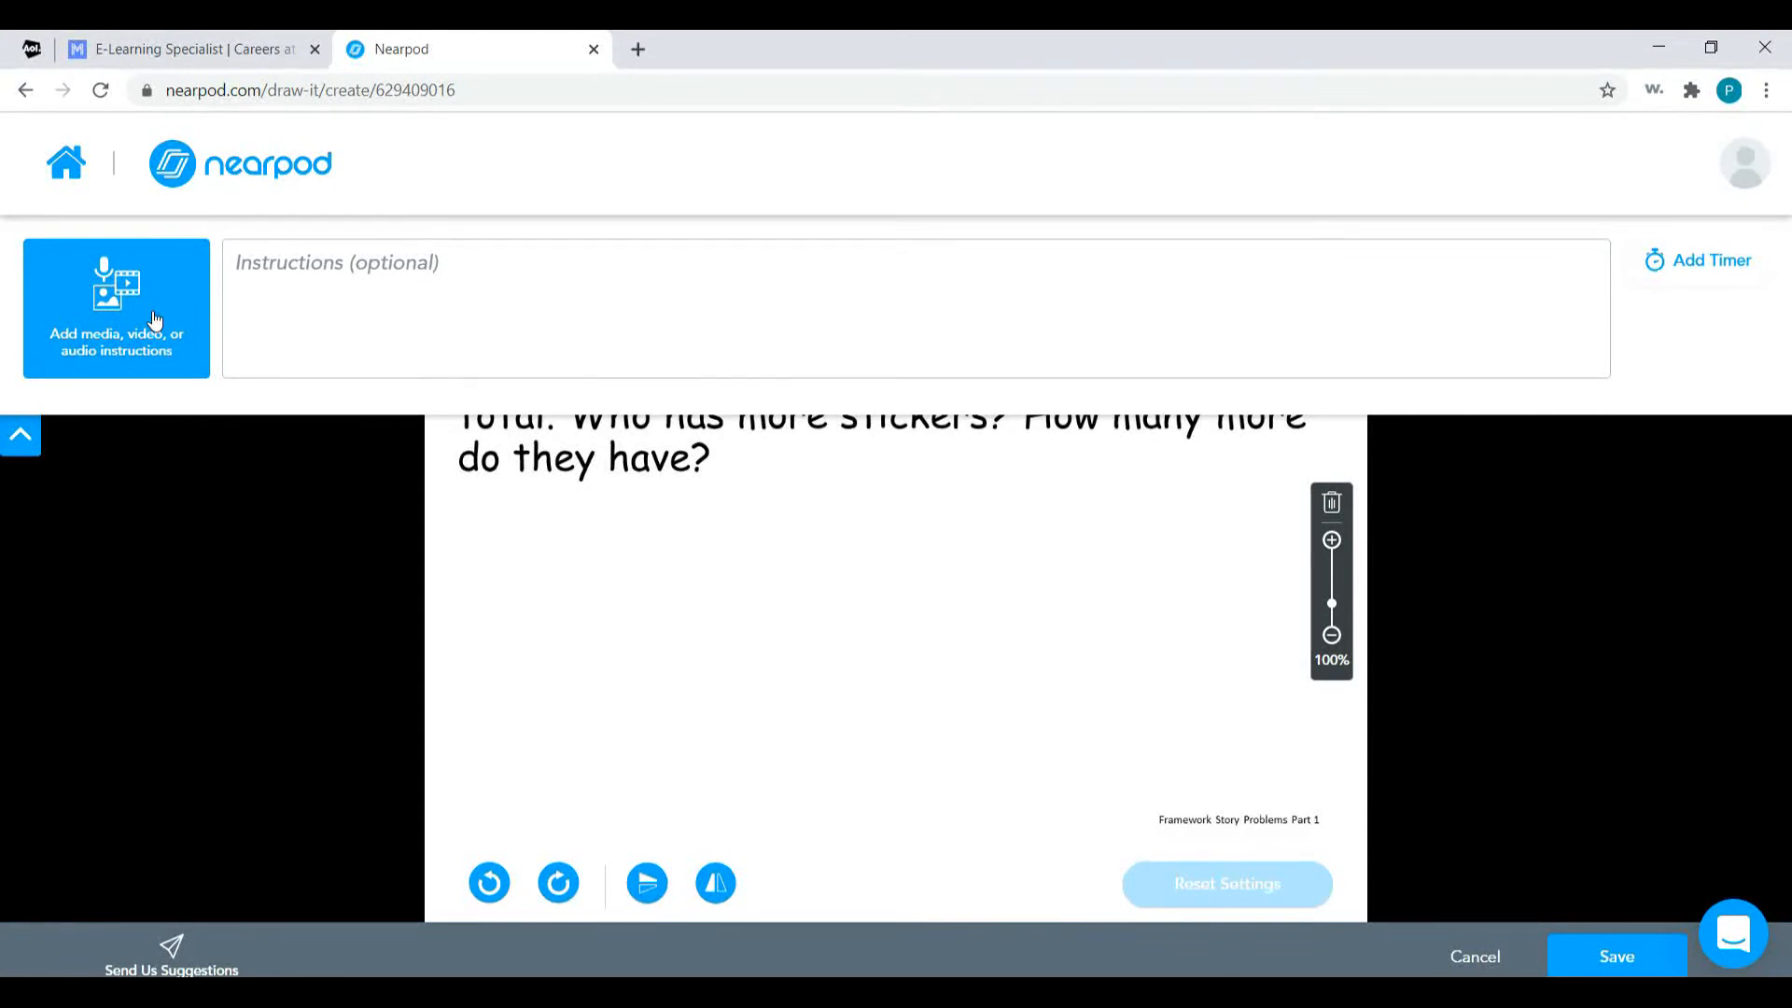
pyautogui.click(155, 320)
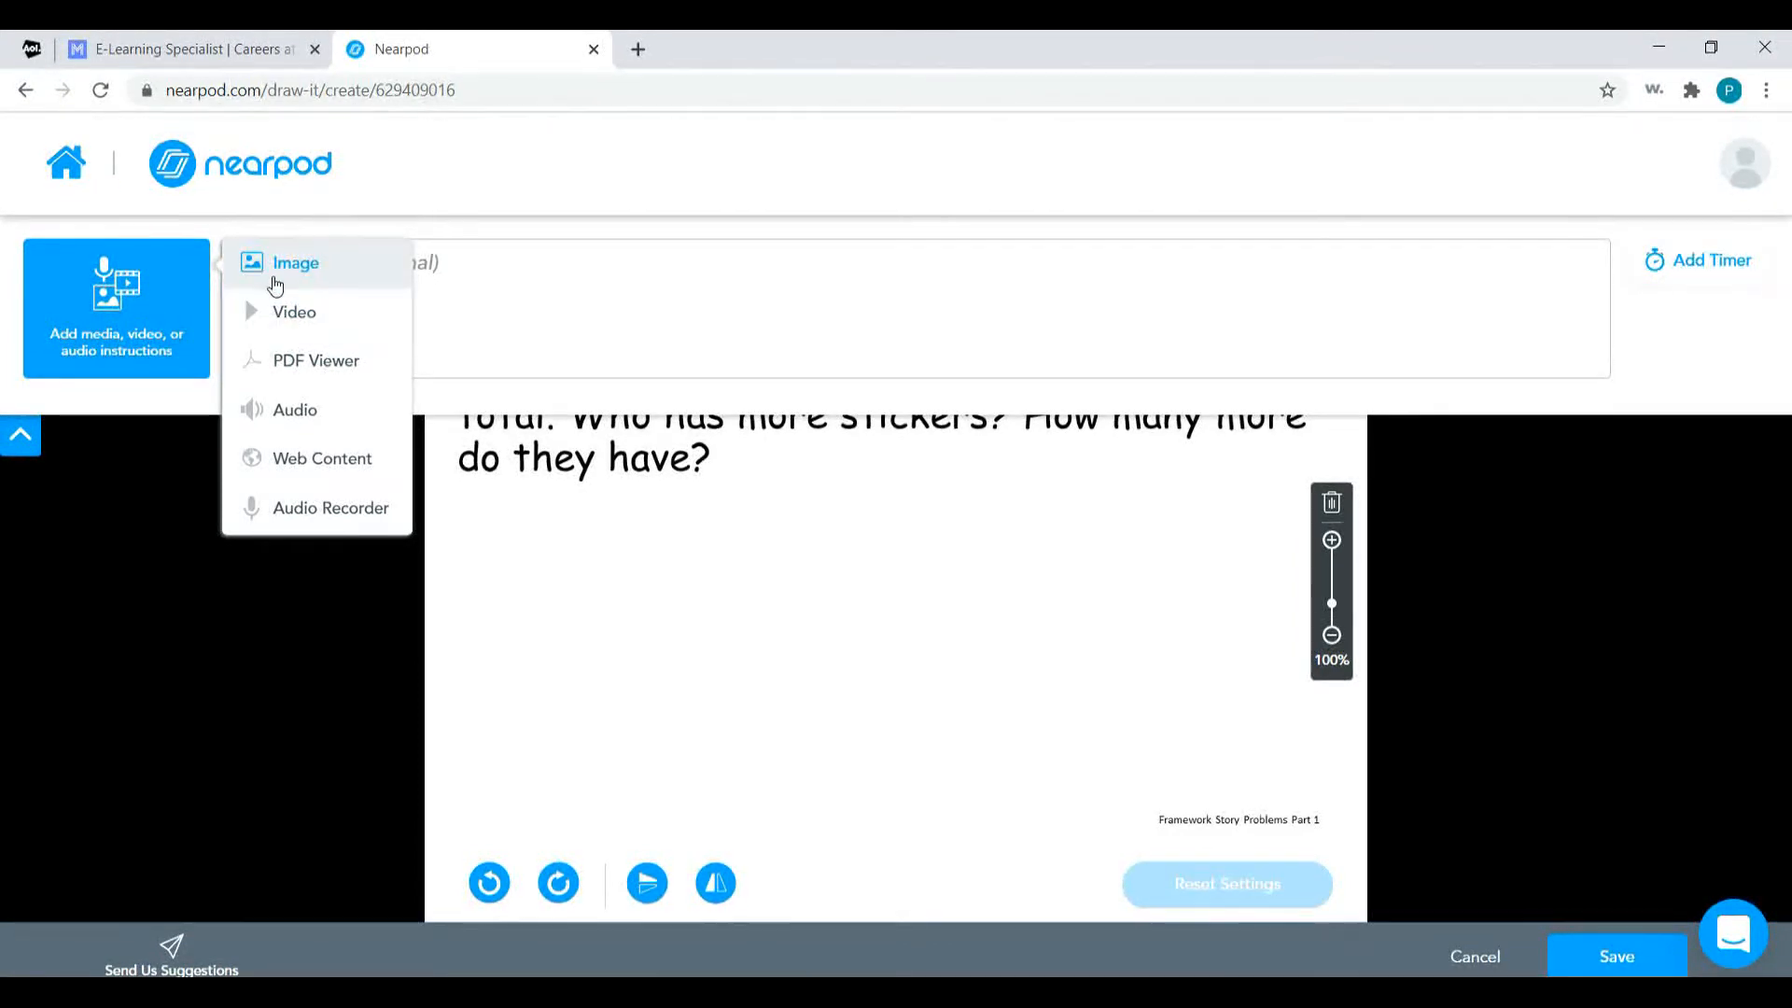
pyautogui.click(276, 280)
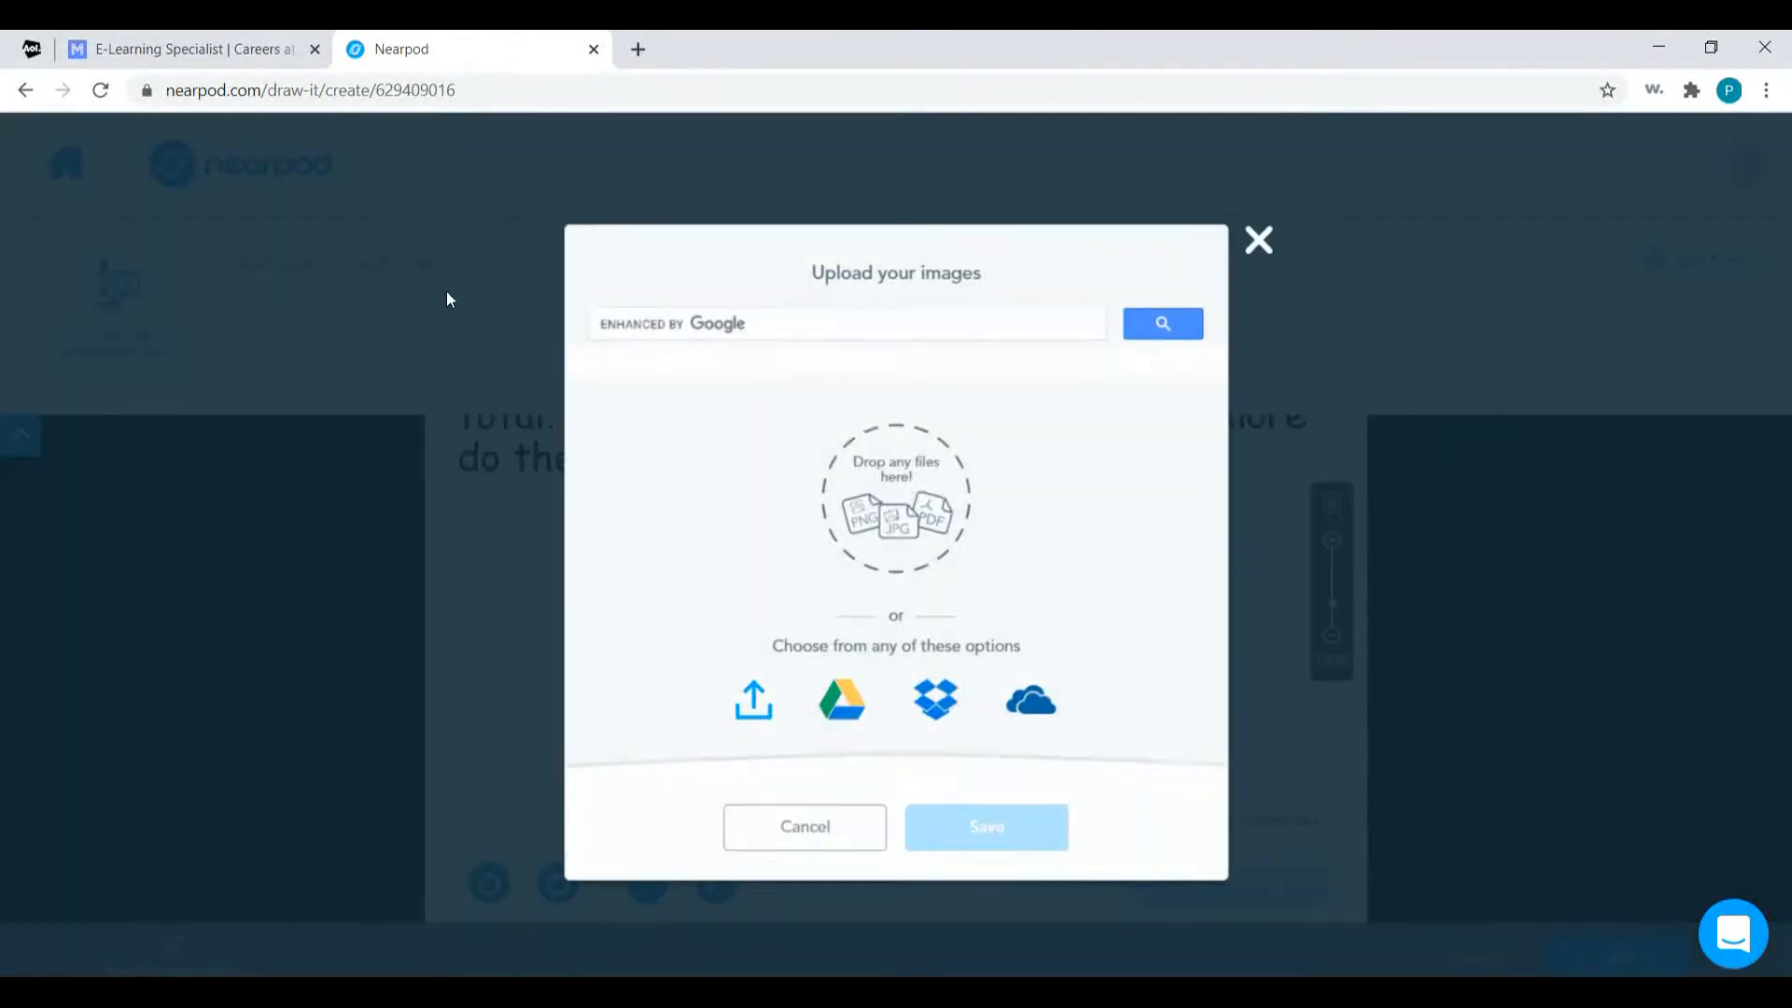
pyautogui.click(755, 702)
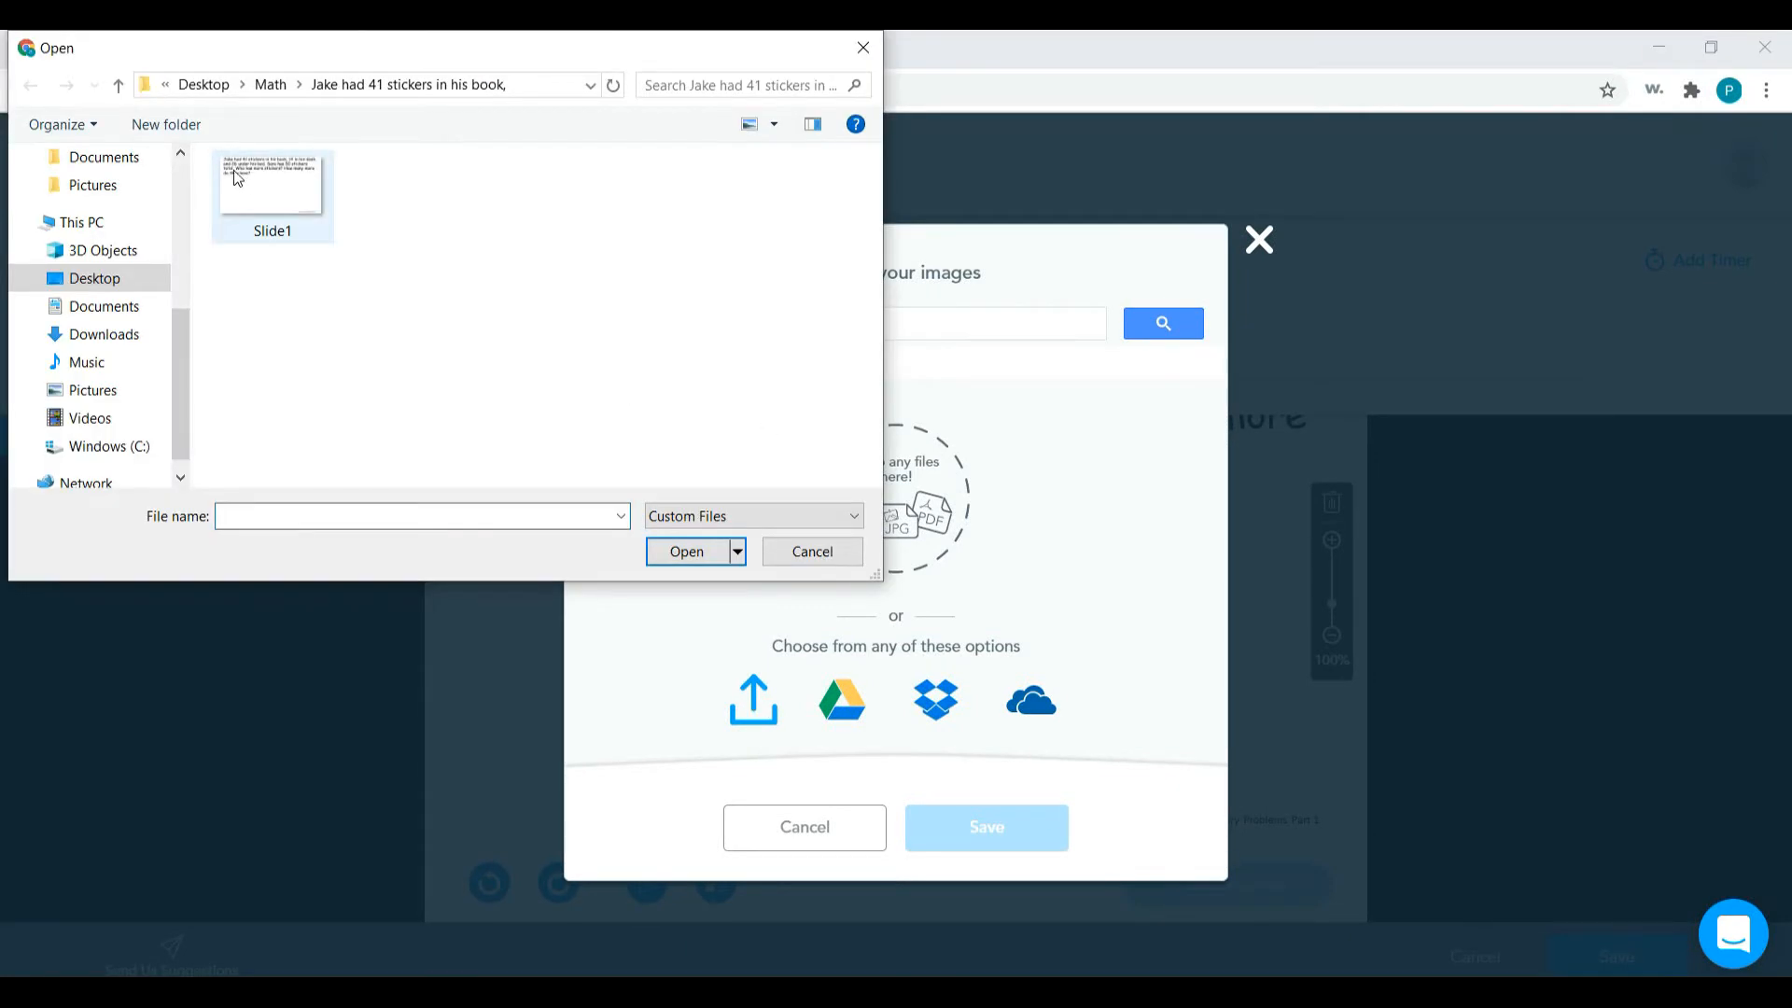
pyautogui.click(271, 85)
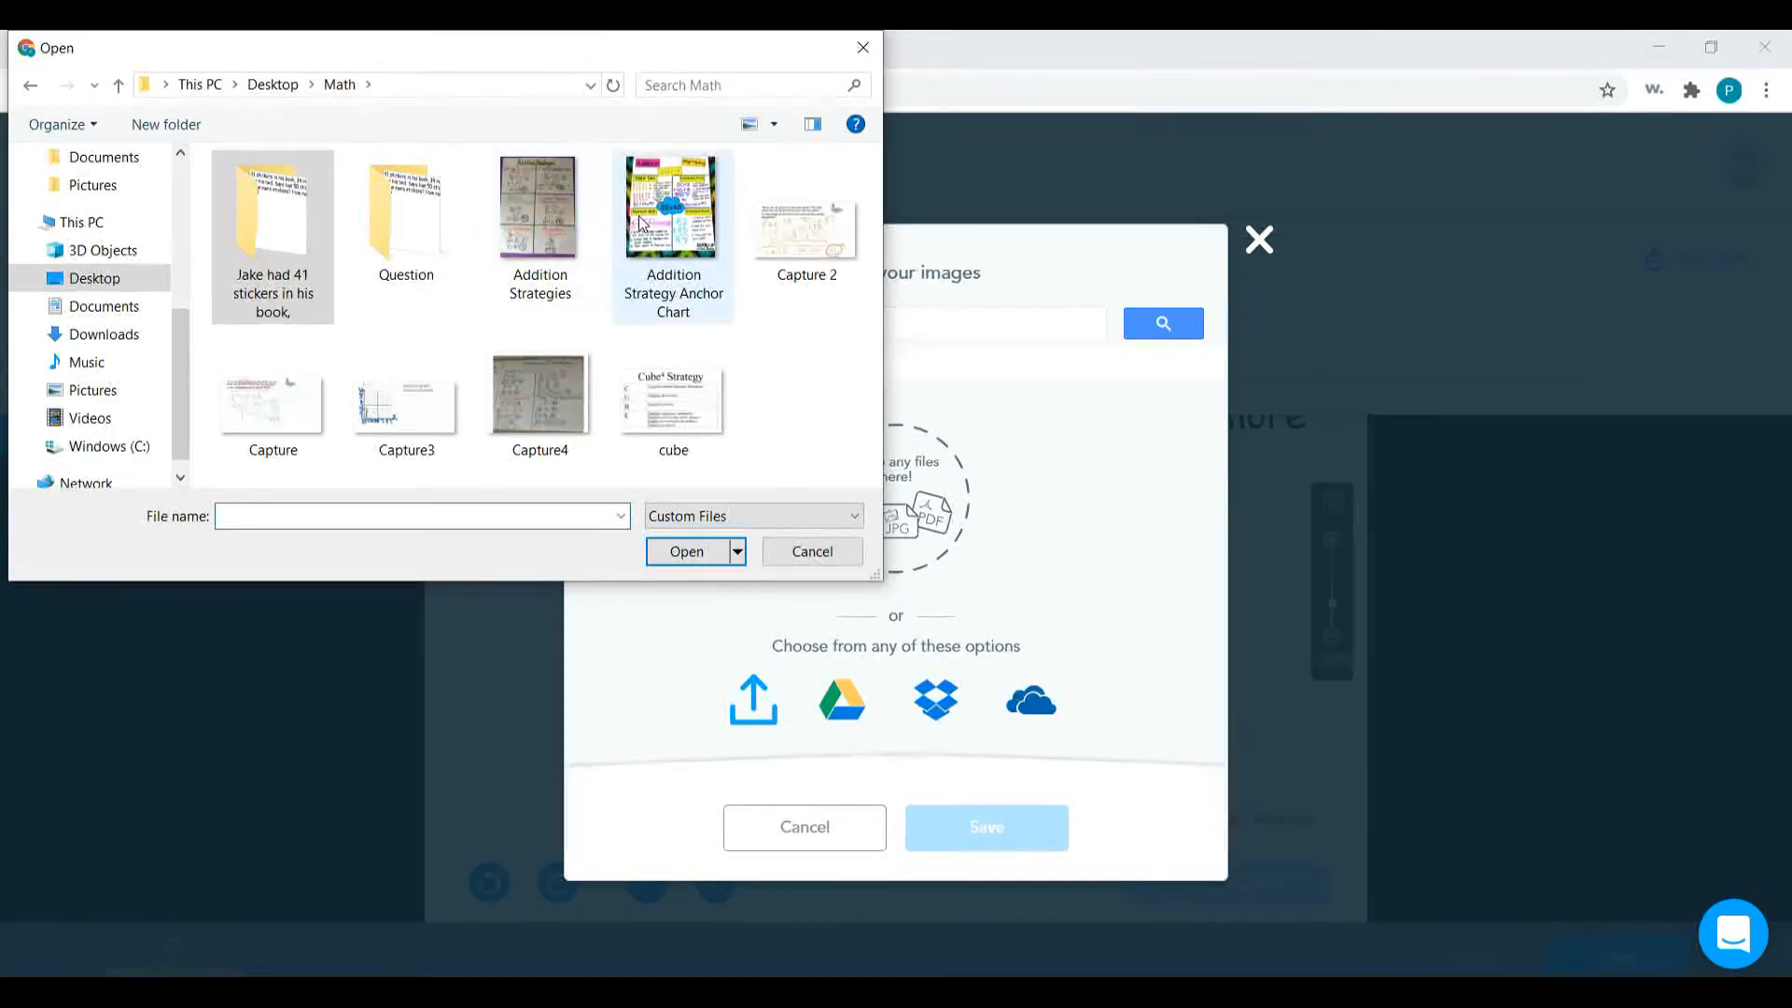
pyautogui.doubleClick(640, 222)
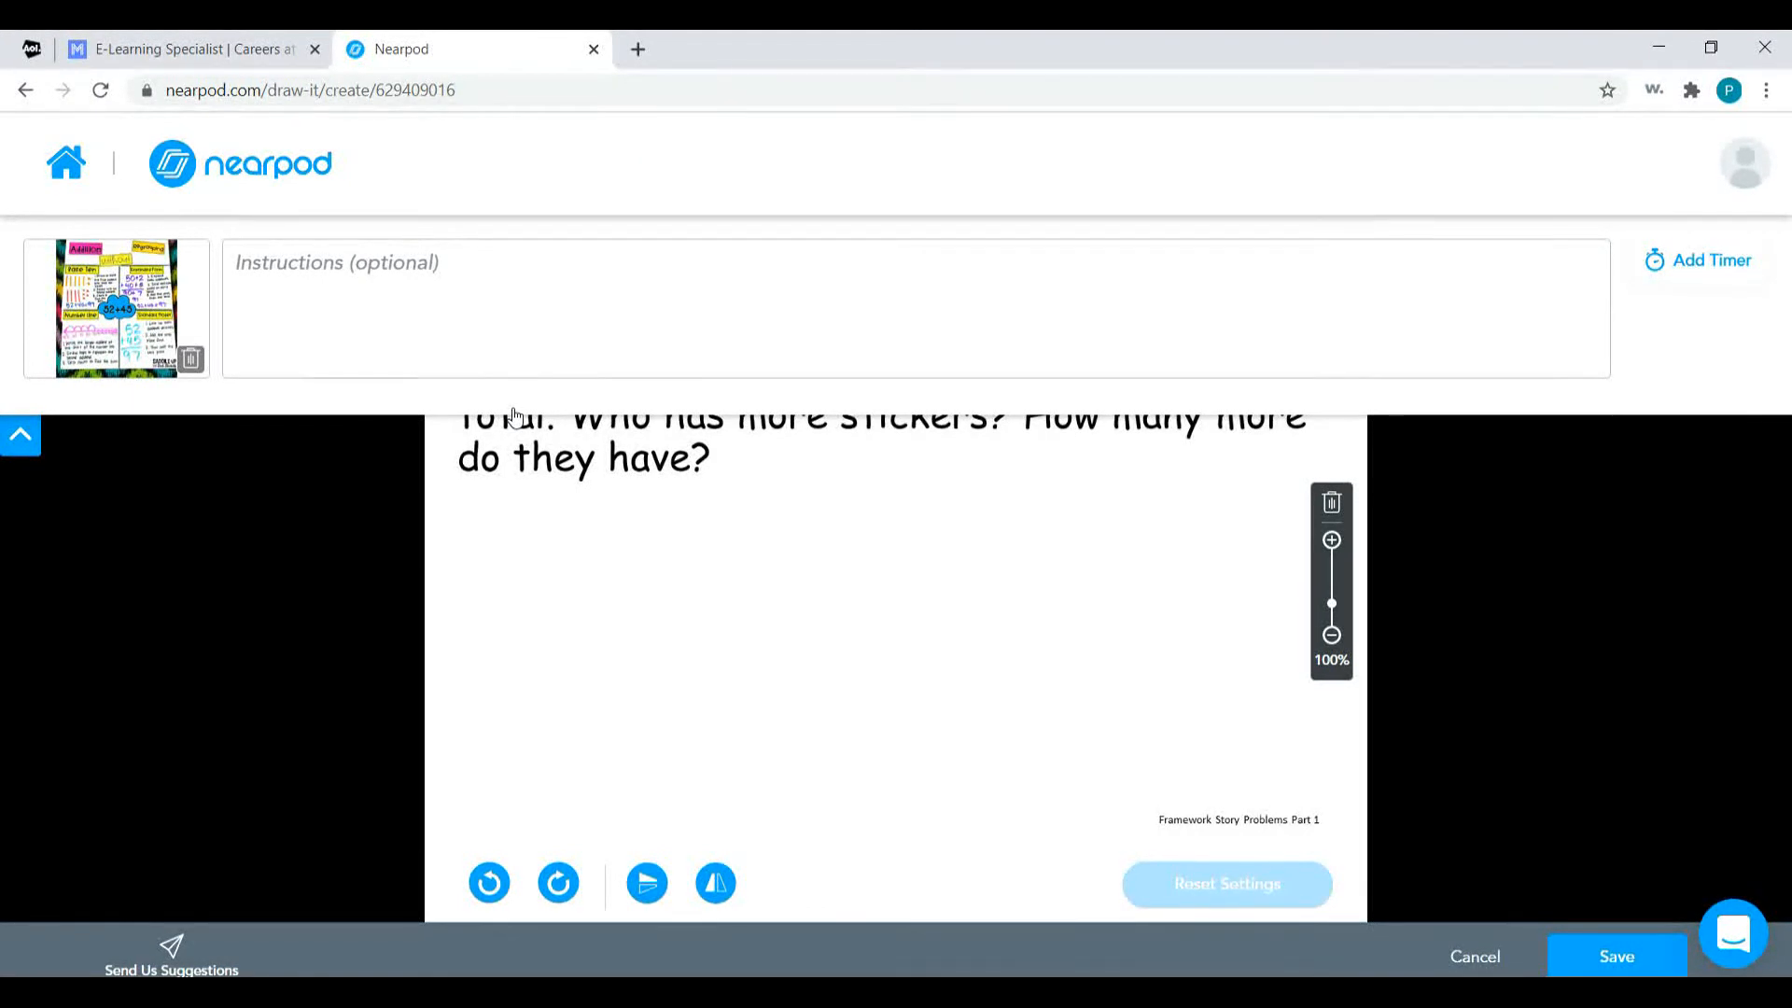
# Enter "Please answer the question and show your work." as the activity's instructions.
pyautogui.click(588, 297)
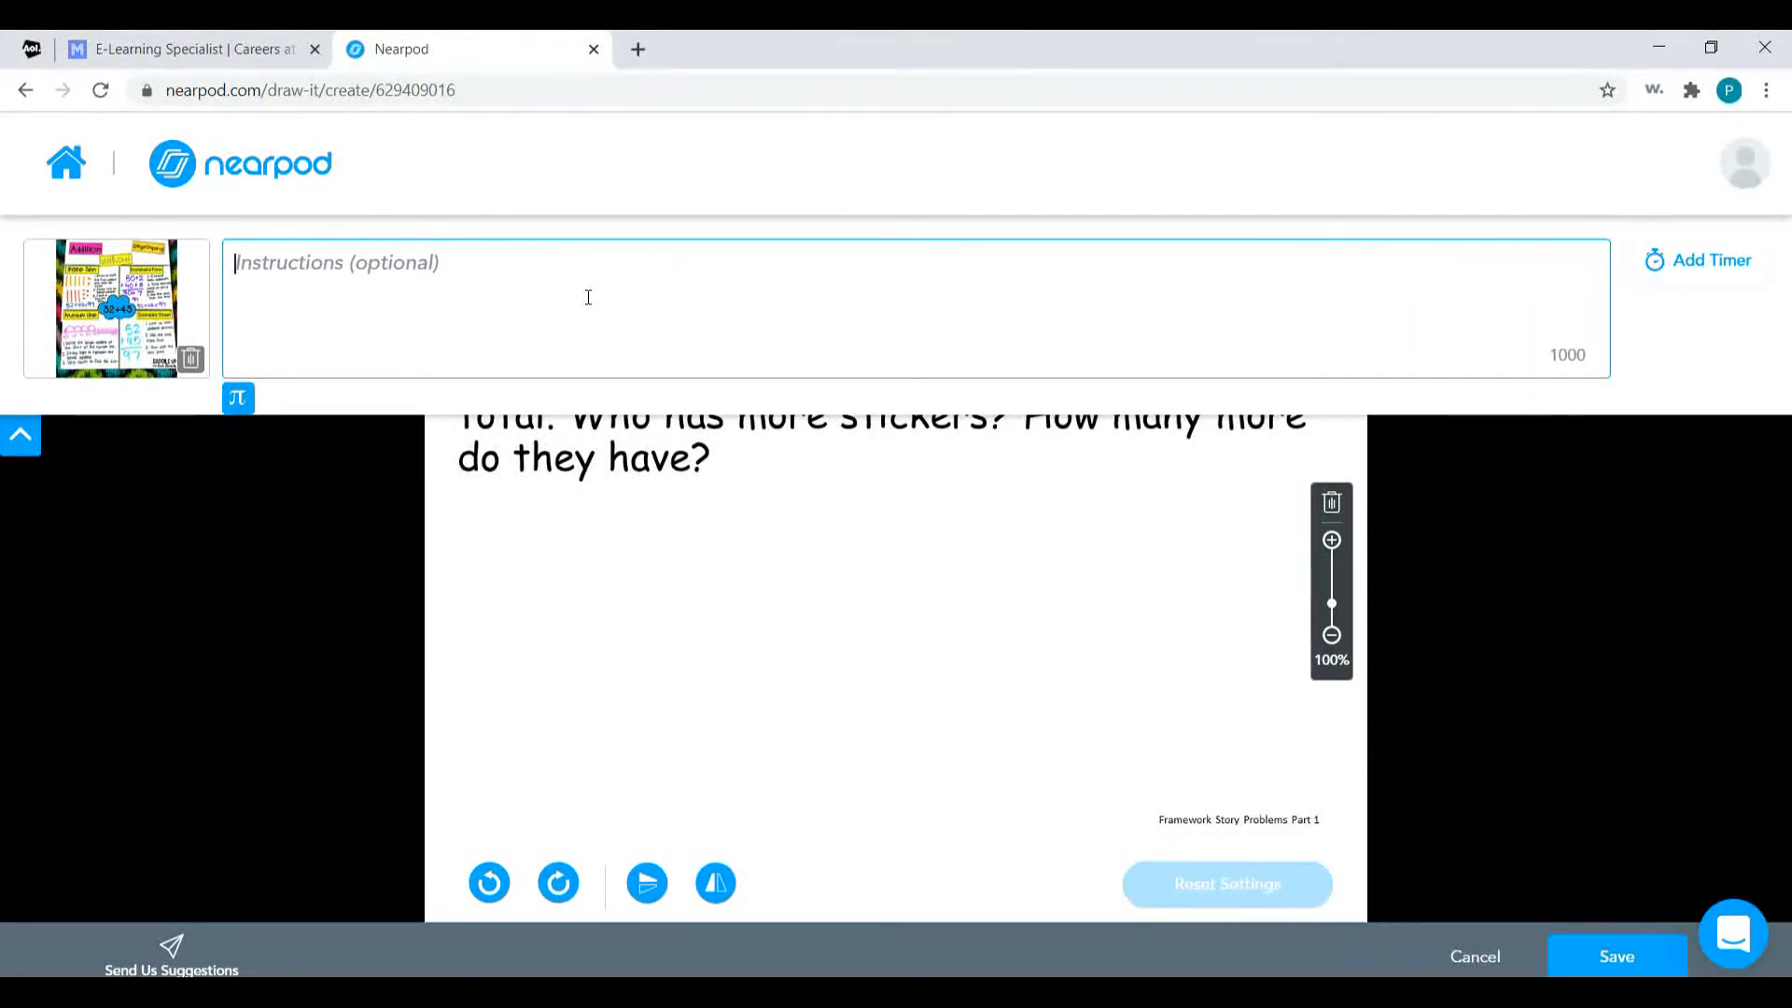
pyautogui.write('Please answer the question and show your work.')
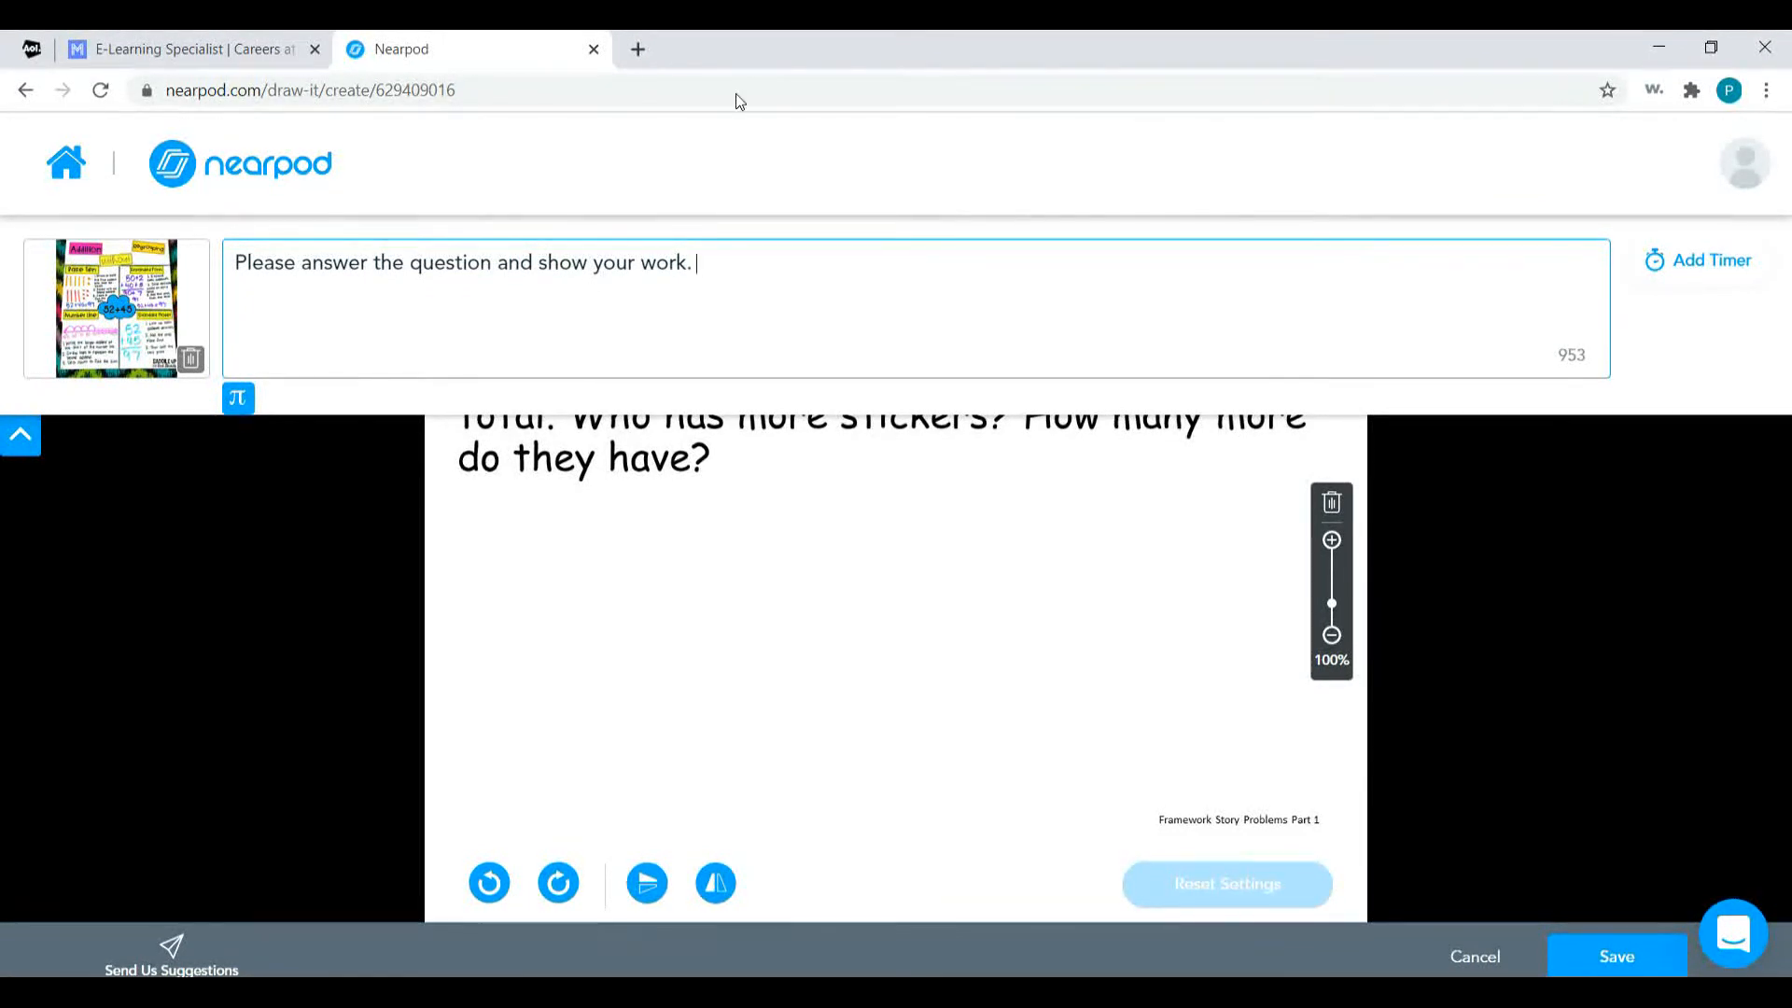
# Look at the activity timer's minute and second options and close them without adding a timer.
pyautogui.click(1733, 268)
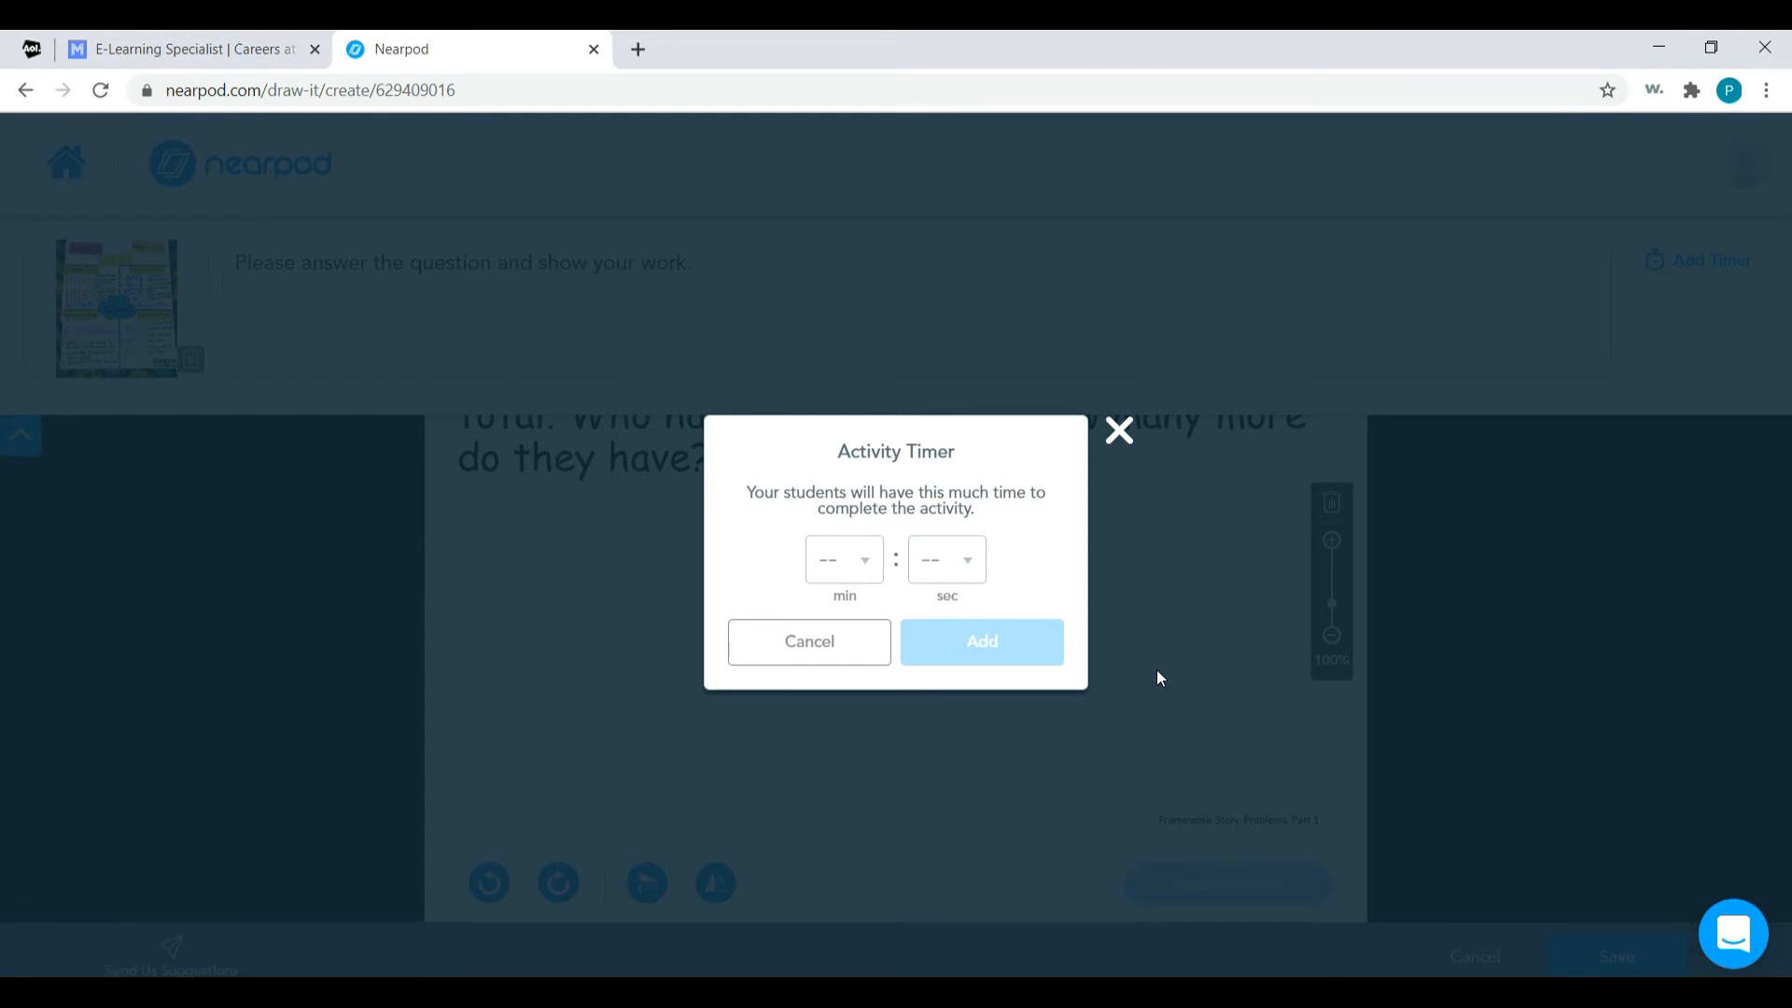
pyautogui.click(1120, 432)
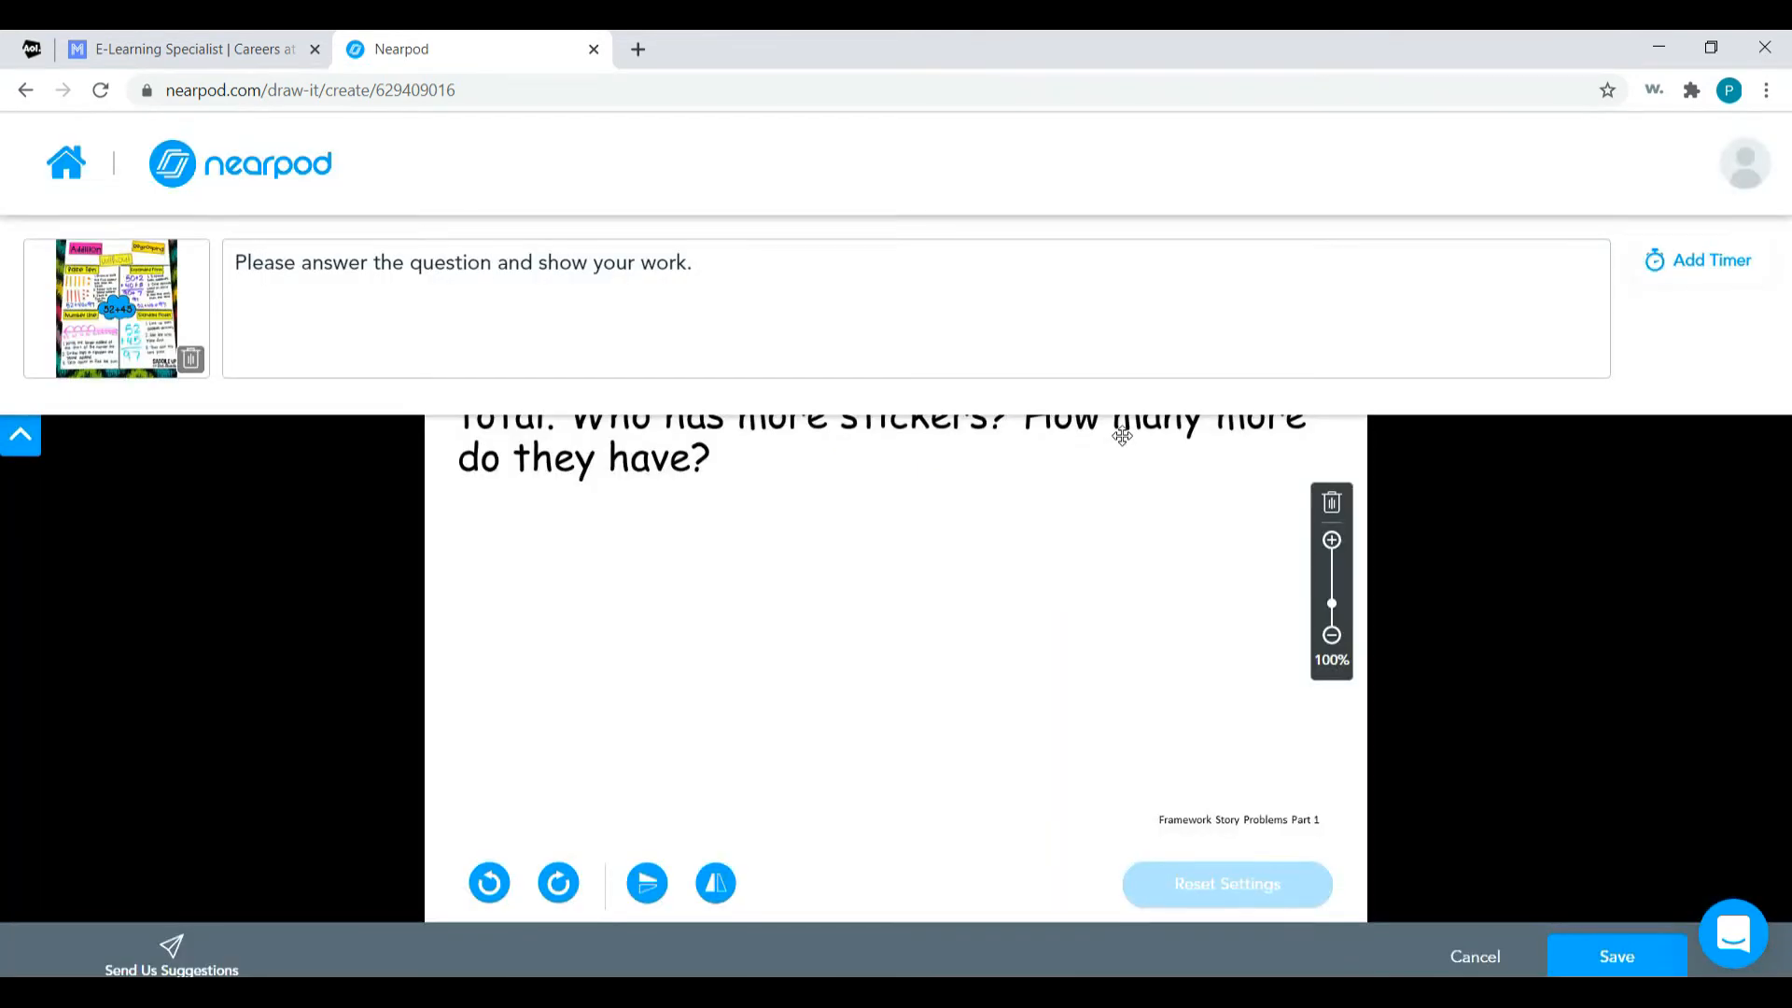
# Save the Draw It activity to the lesson and open the lesson's student preview.
pyautogui.rightClick(1621, 957)
pyautogui.click(1606, 971)
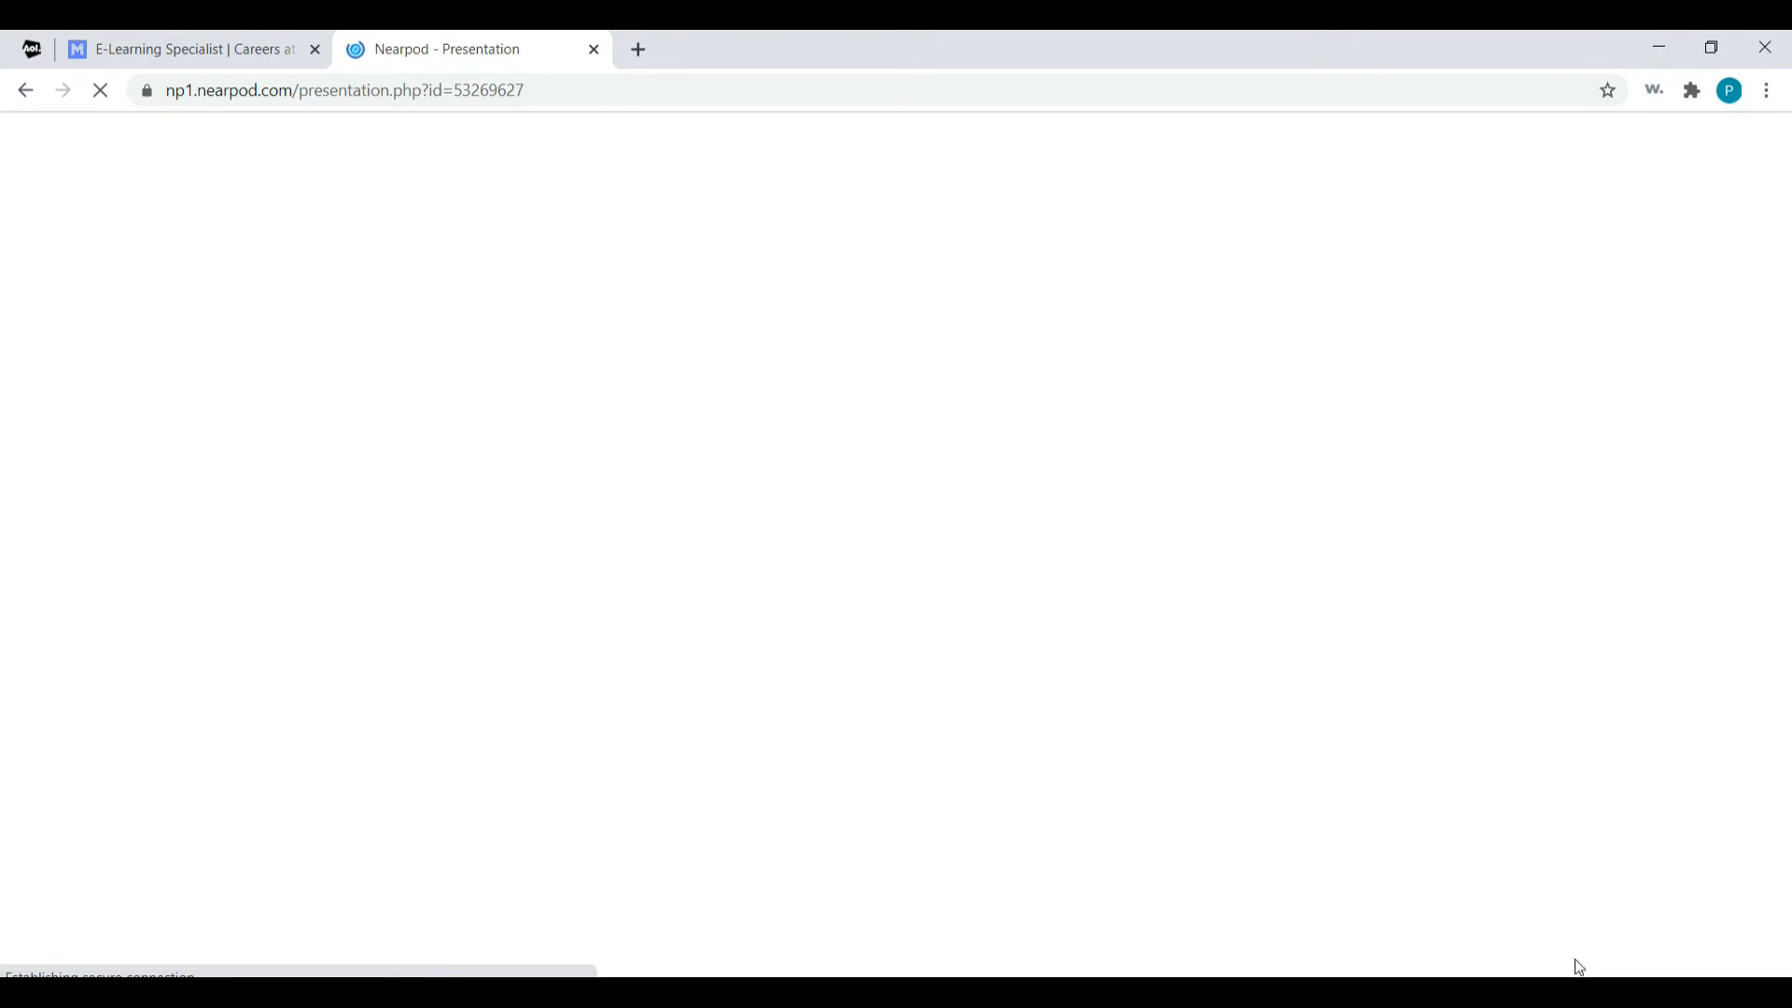
pyautogui.click(1225, 962)
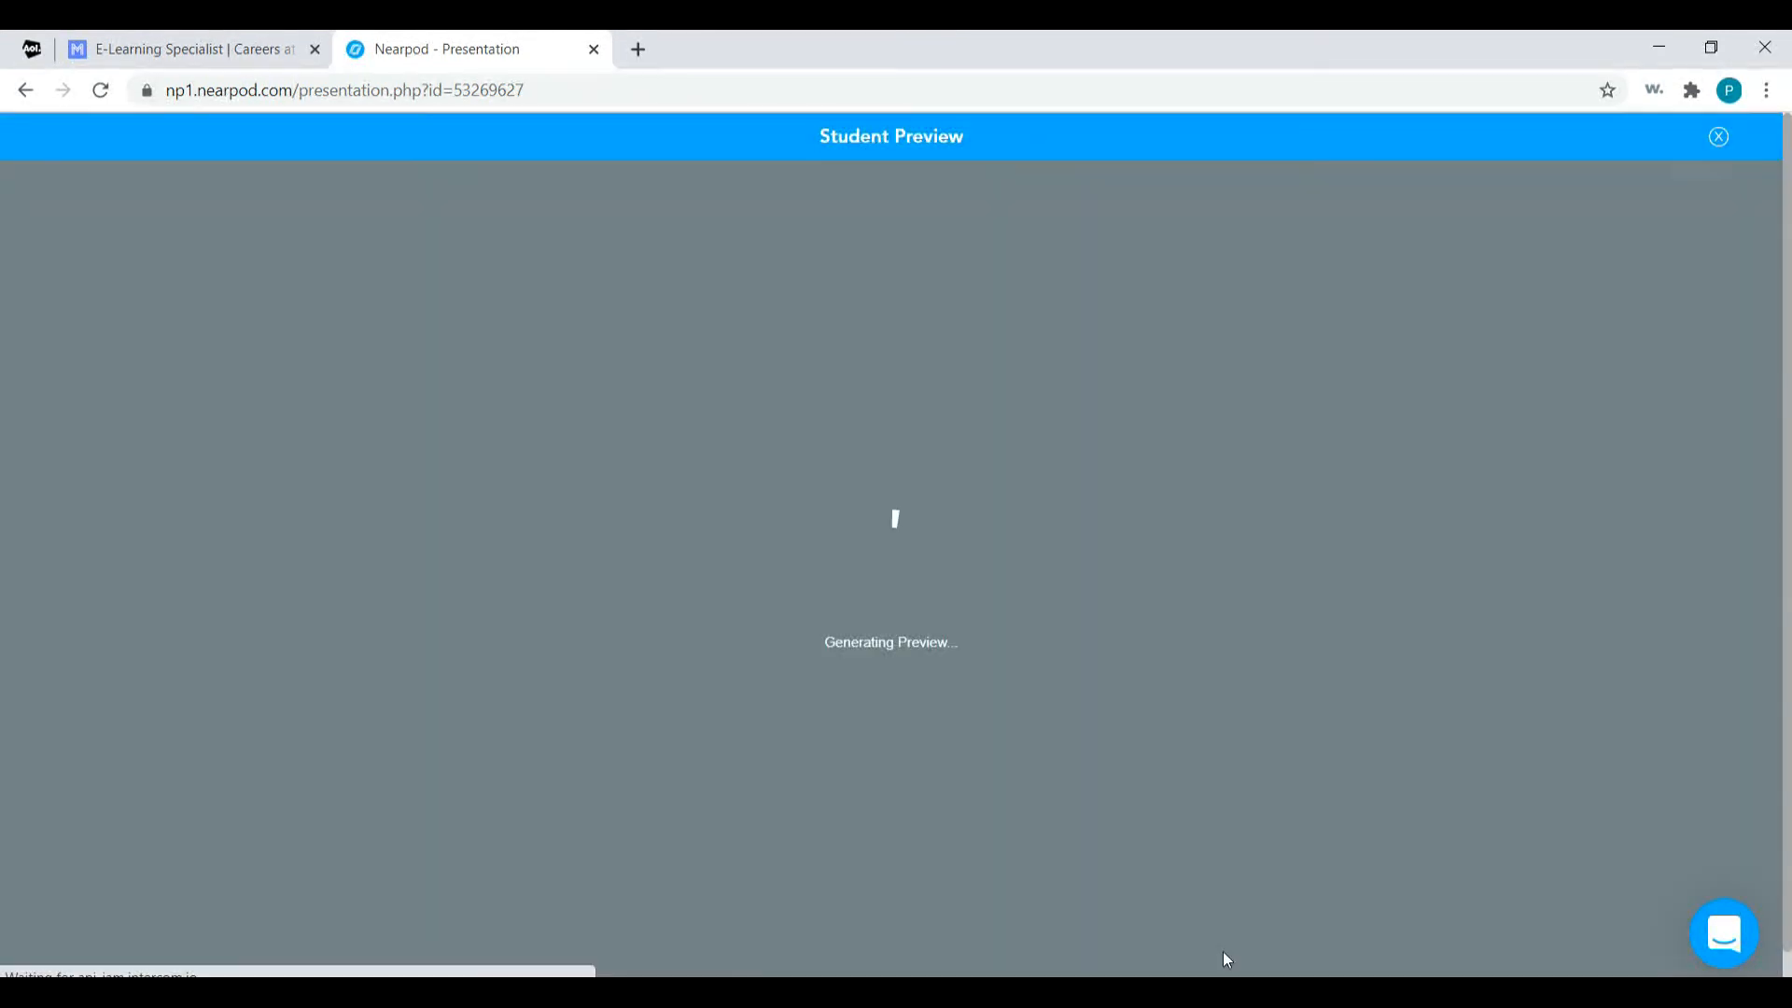